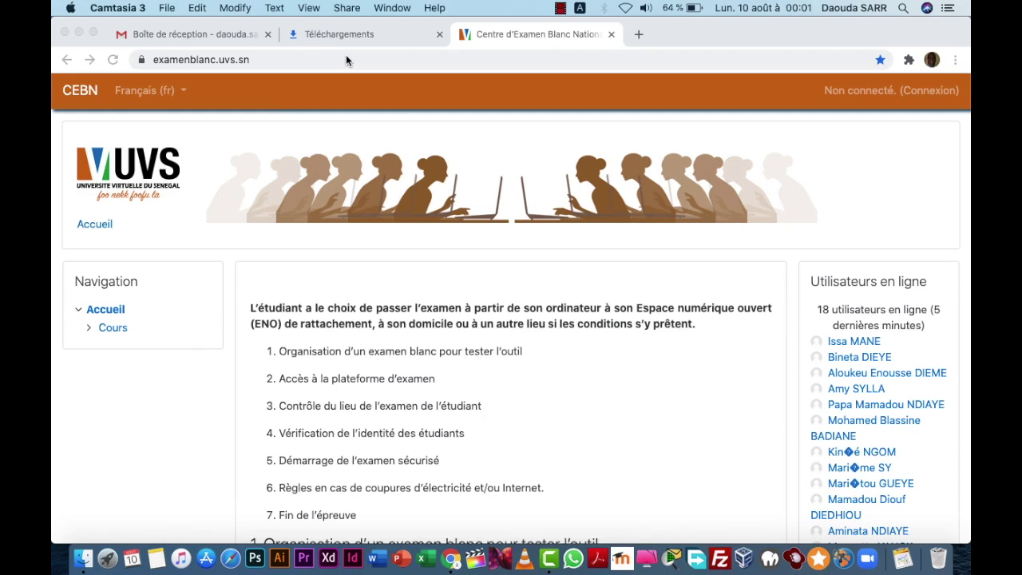
Step: Browse the CEBN exam-procedure homepage, then go to its Connexion login page
left_click(346, 56)
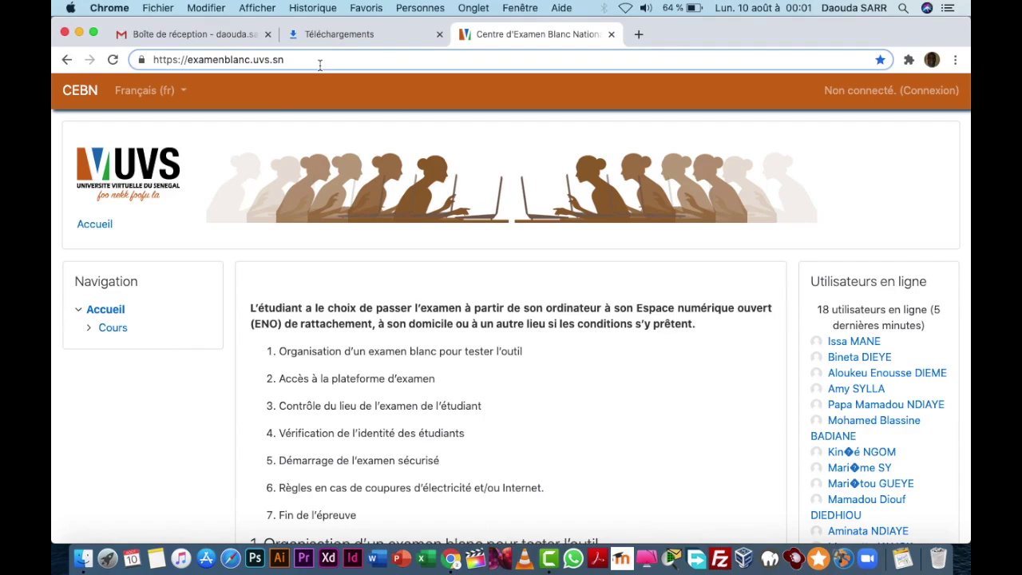
left_click(323, 85)
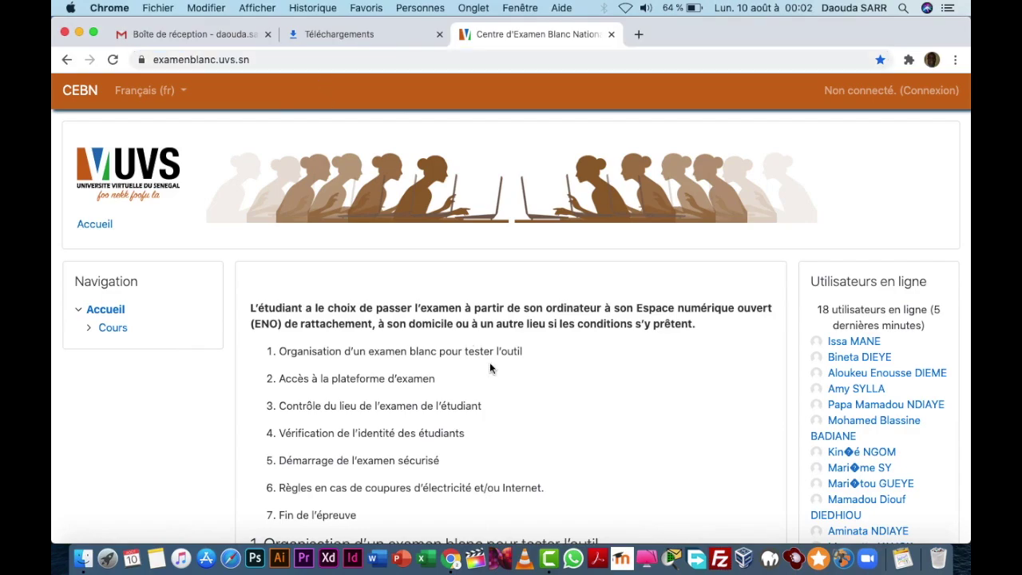
scroll(490, 362, "down", 10)
scroll(489, 362, "down", 5)
scroll(489, 362, "up", 20)
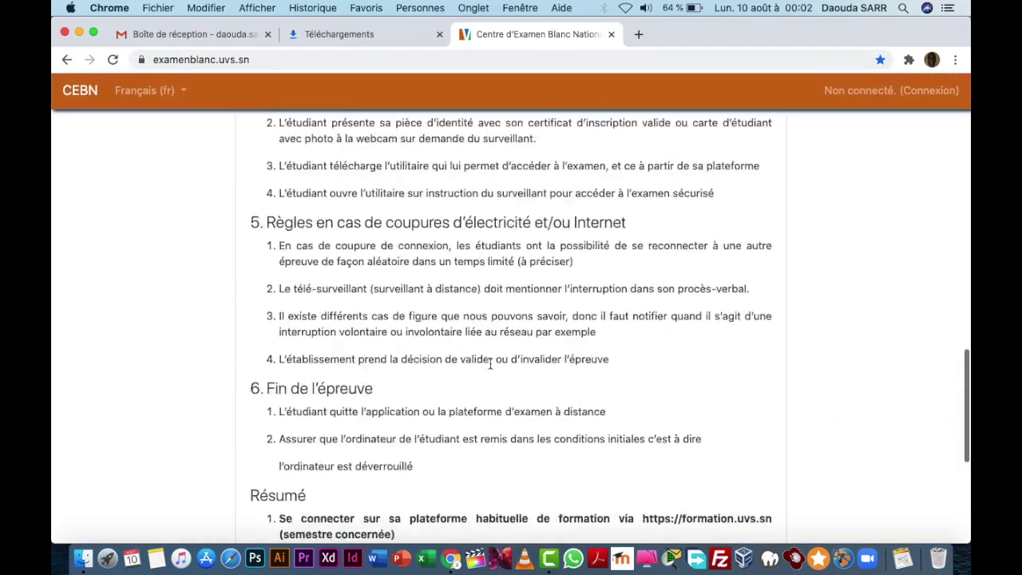
left_click(934, 94)
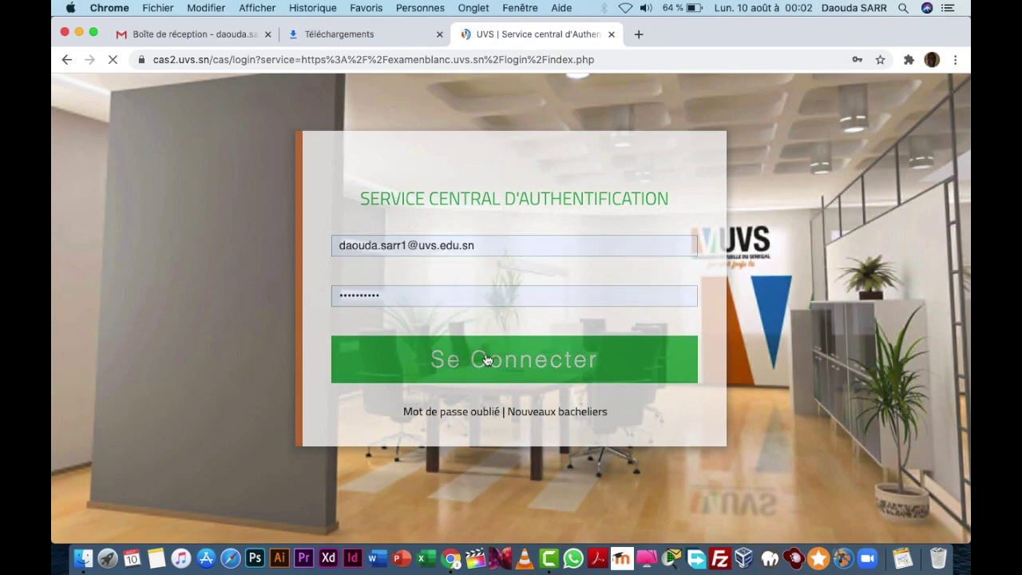
Step: Sign in with the pre-filled UVS credentials using Se Connecter
left_click(487, 361)
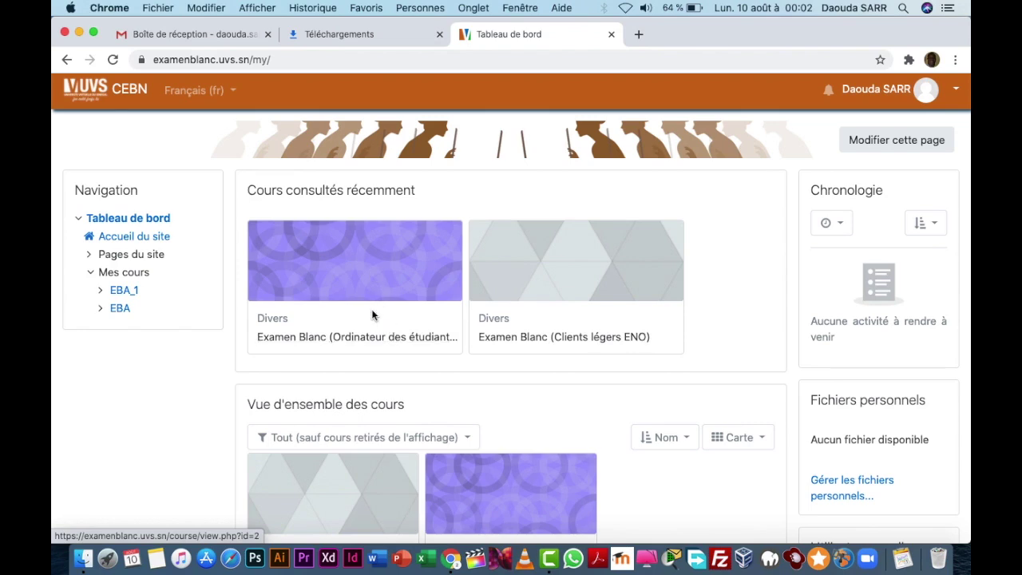
Step: Open the Examen Blanc (Ordinateur des étudiants) course and follow its Windows Safe Exam Browser link
left_click(333, 337)
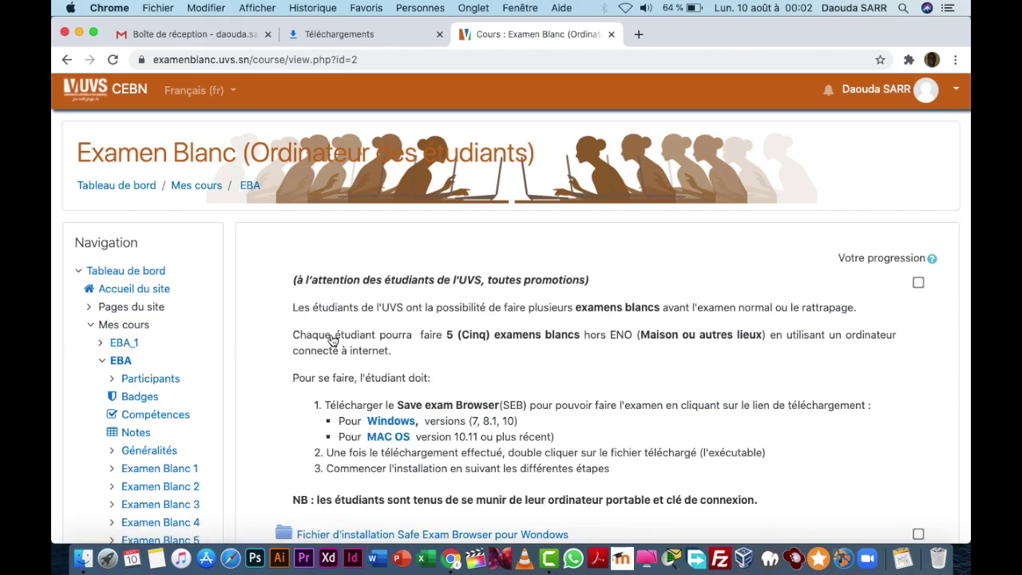
scroll(333, 339, "down", 1)
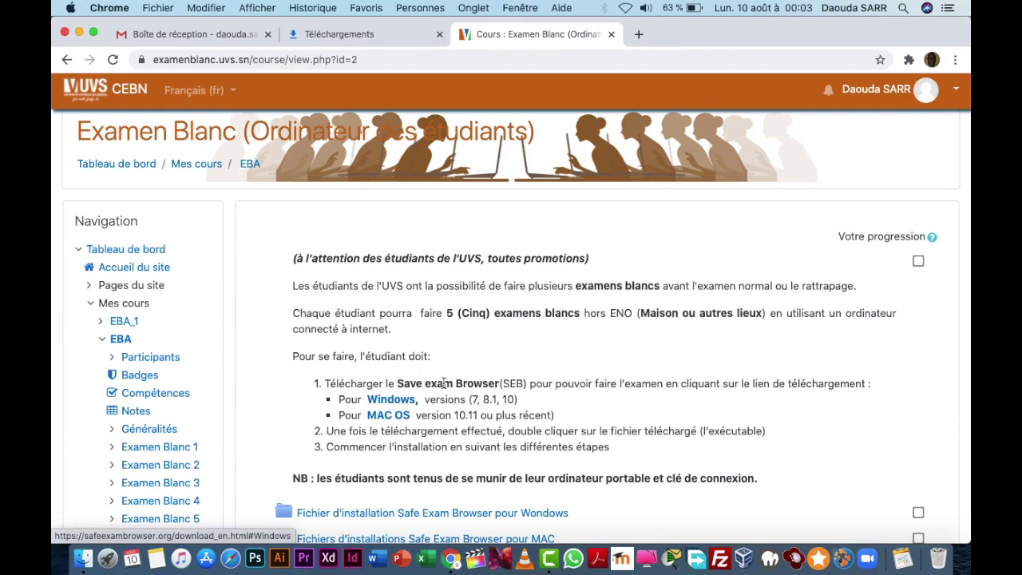
left_click(405, 399)
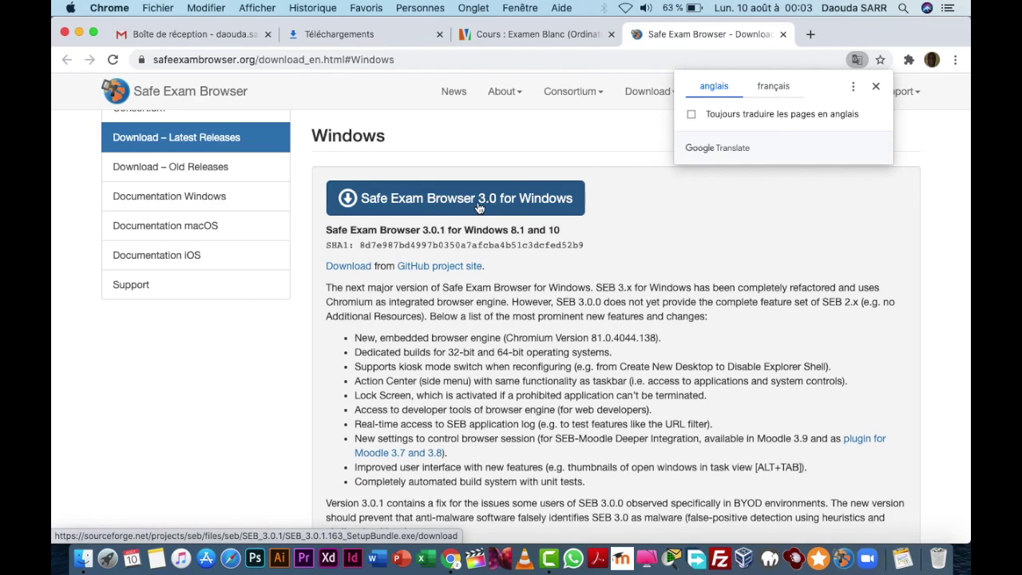
Step: Start downloading Safe Exam Browser 3.0 for Windows (SEB_3.0.1.163_SetupBundle.exe)
scroll(524, 284, "down", 1)
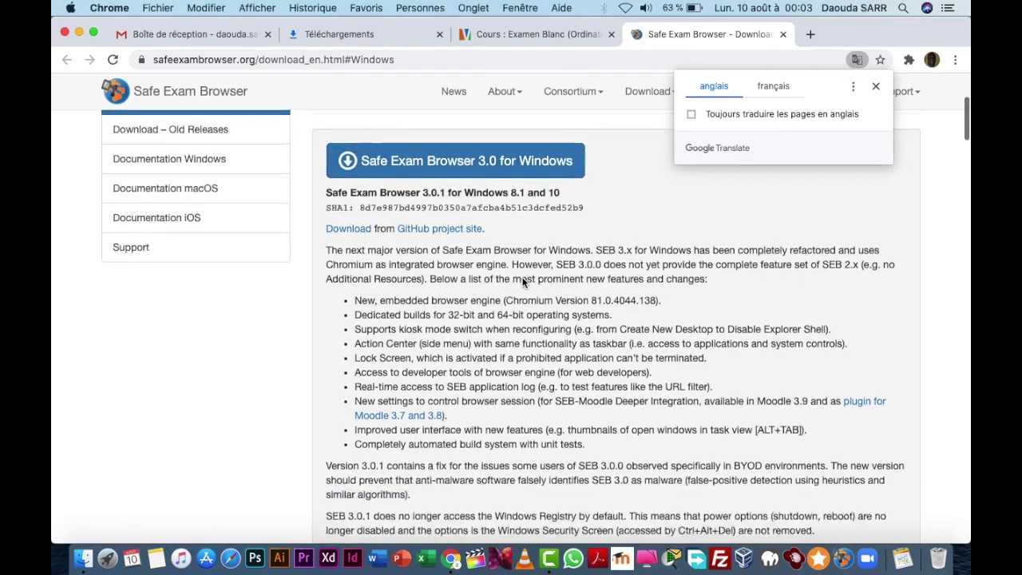
scroll(524, 281, "down", 2)
scroll(495, 264, "up", 4)
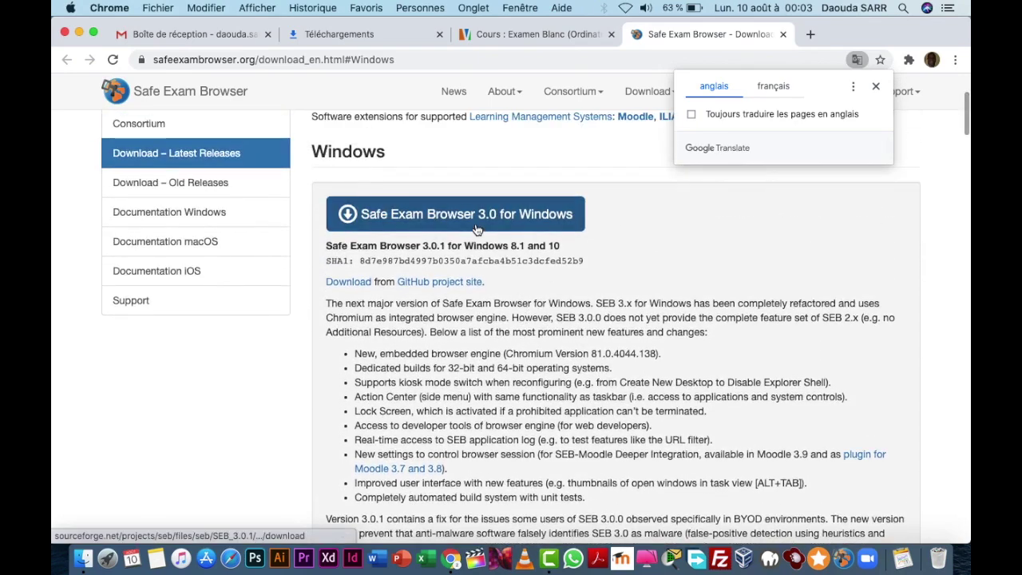
scroll(480, 288, "down", 5)
scroll(481, 295, "up", 5)
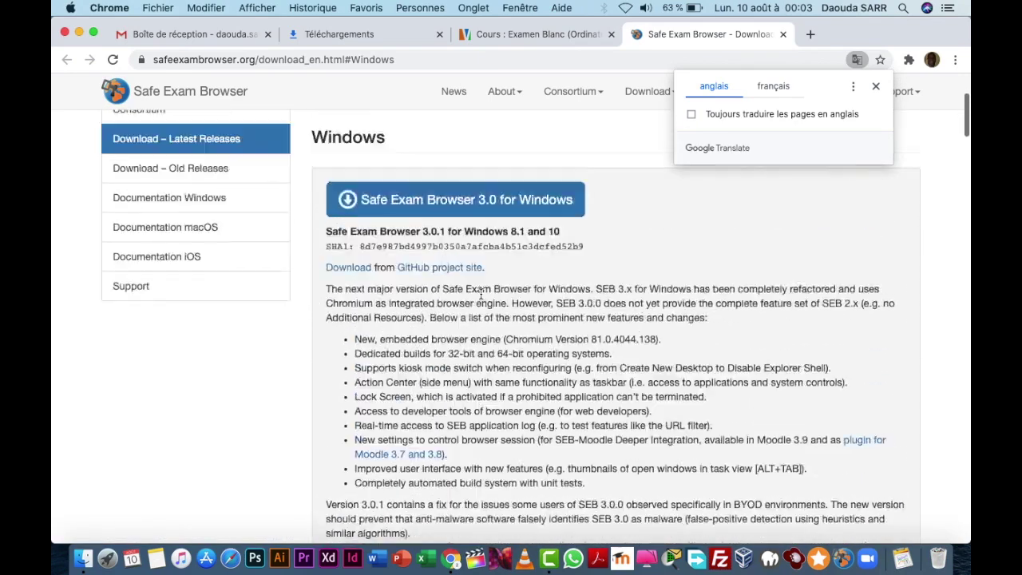
scroll(481, 295, "up", 2)
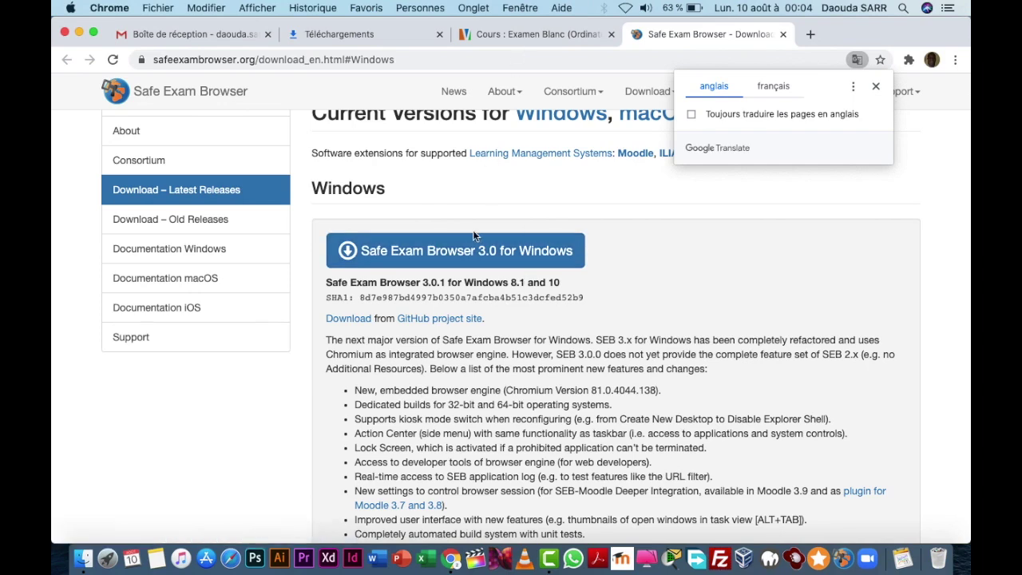
left_click(513, 262)
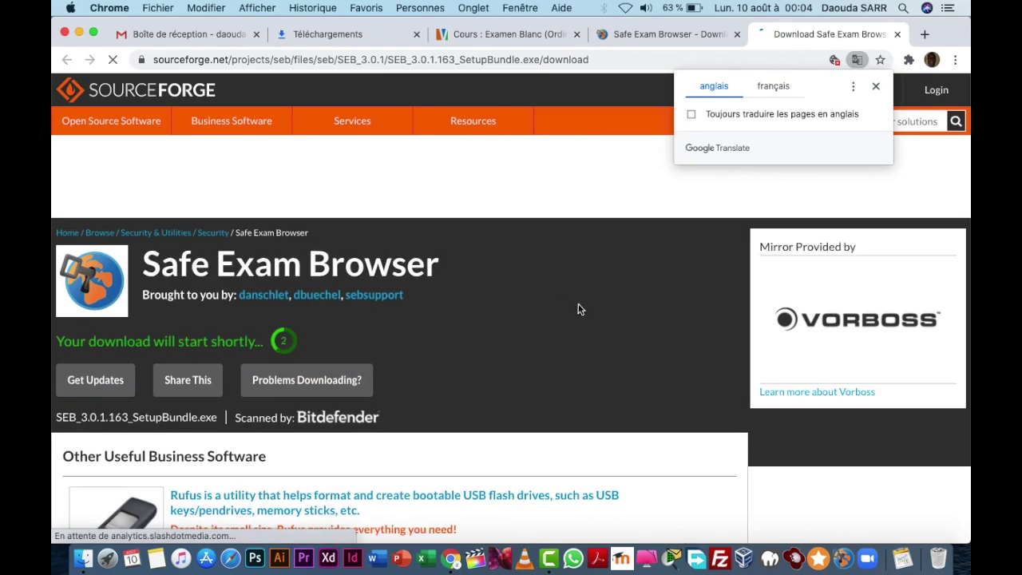
Step: Close the SourceForge tab and its translation offer, returning to the Examen Blanc course
left_click(897, 33)
left_click(897, 33)
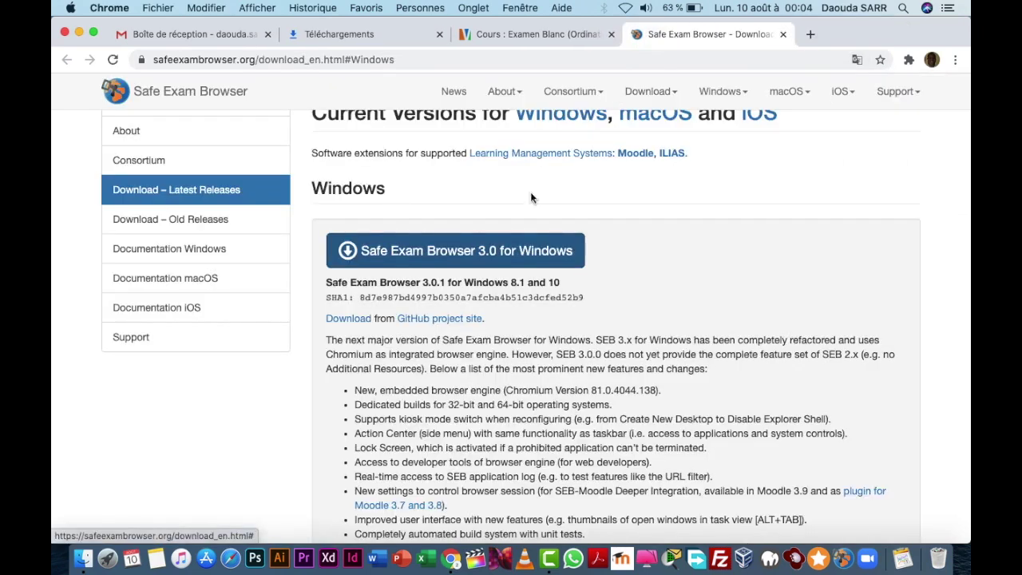
left_click(577, 37)
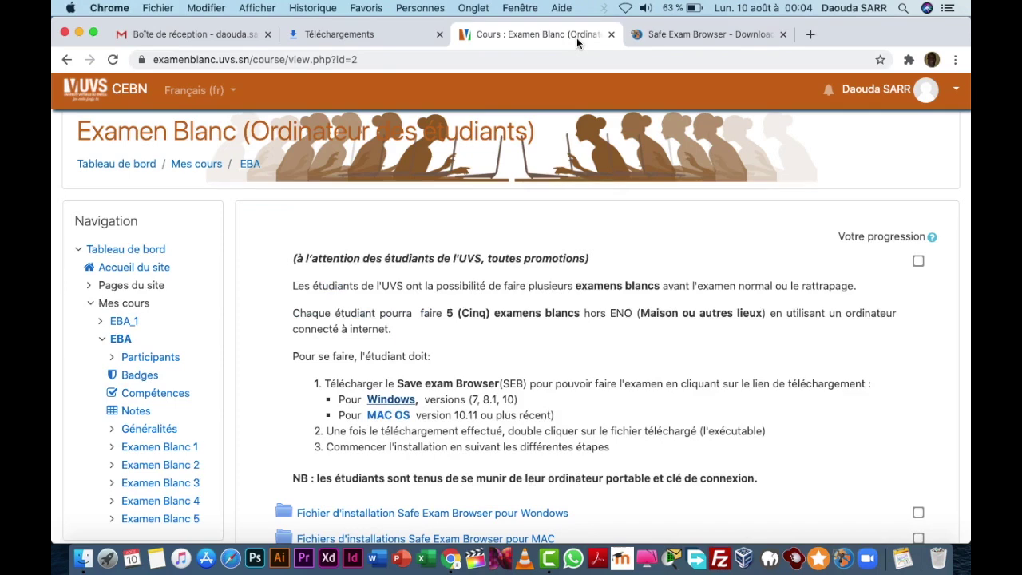
Step: Read the macOS section for Safe Exam Browser 2.1.4, then return to the course page
left_click(399, 422)
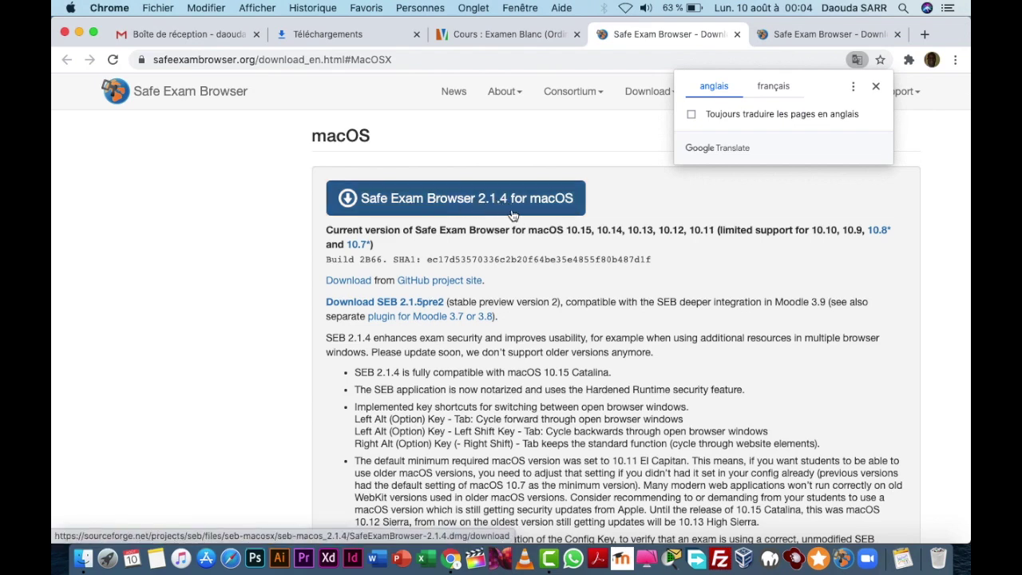
scroll(504, 306, "down", 3)
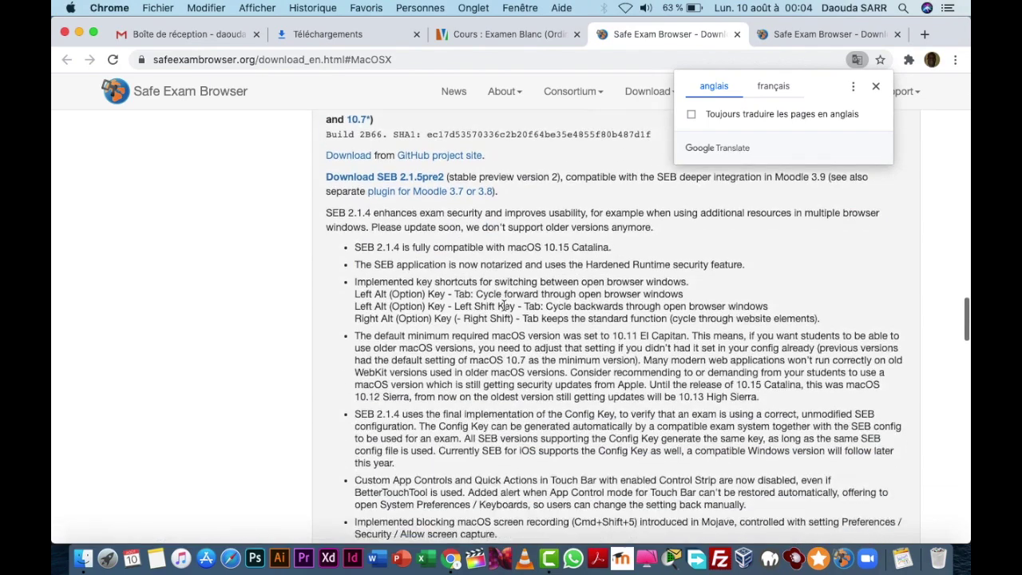
scroll(504, 305, "down", 7)
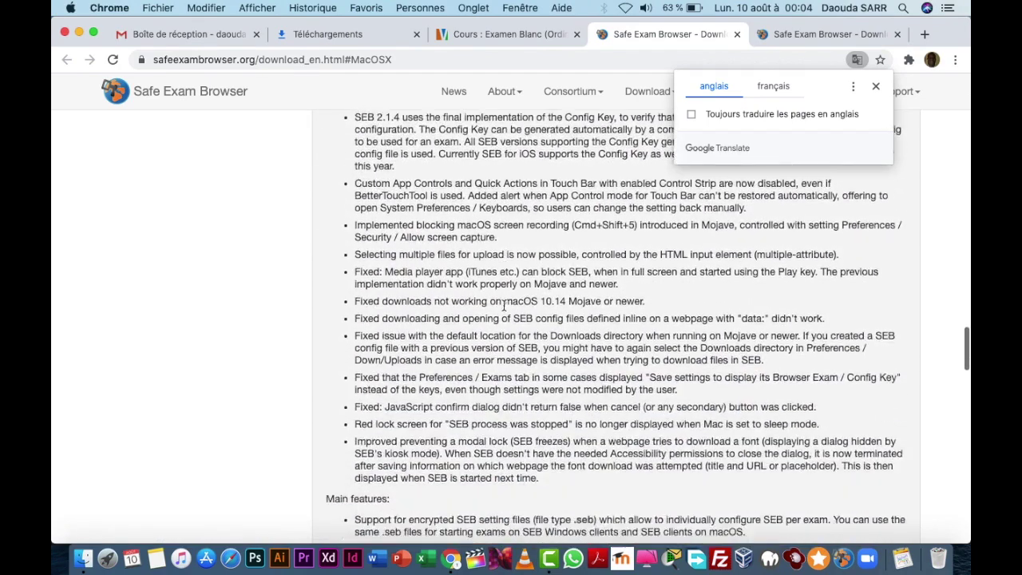
scroll(504, 306, "down", 2)
scroll(504, 306, "up", 14)
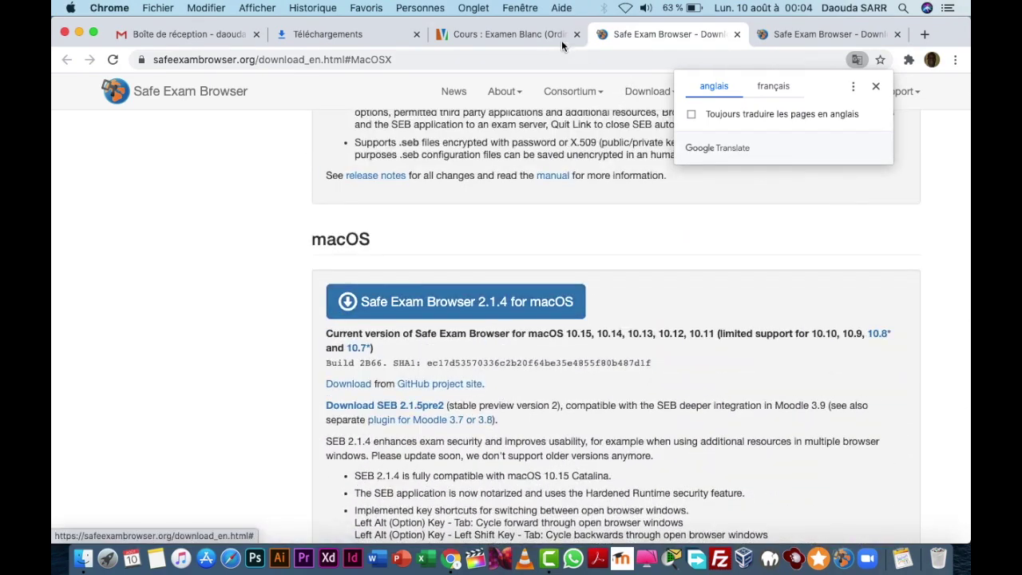
left_click(562, 40)
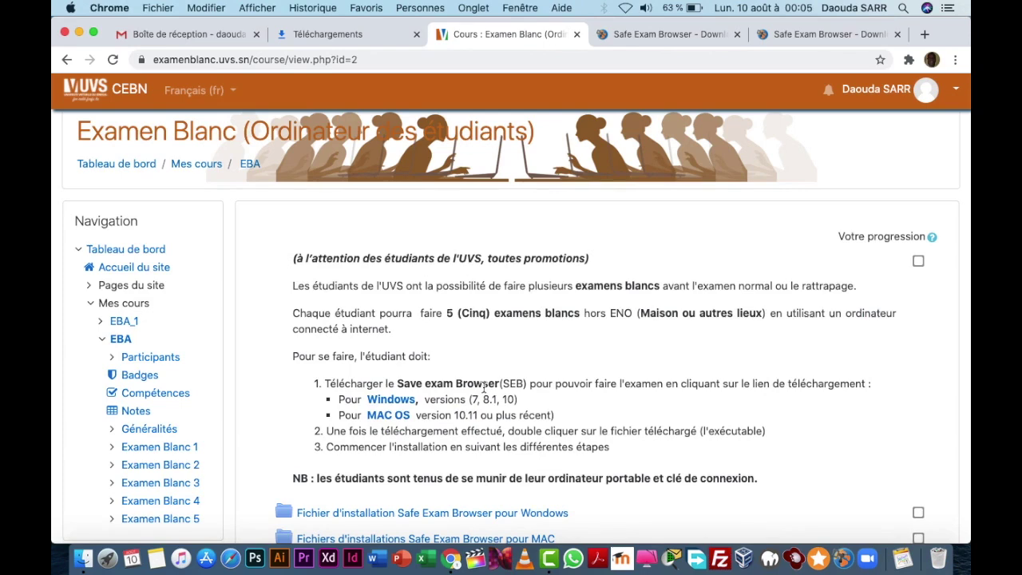
Step: Scroll down the course and open the 'Fichier Utilitaire pour passer les examens blancs' folder
scroll(484, 387, "down", 3)
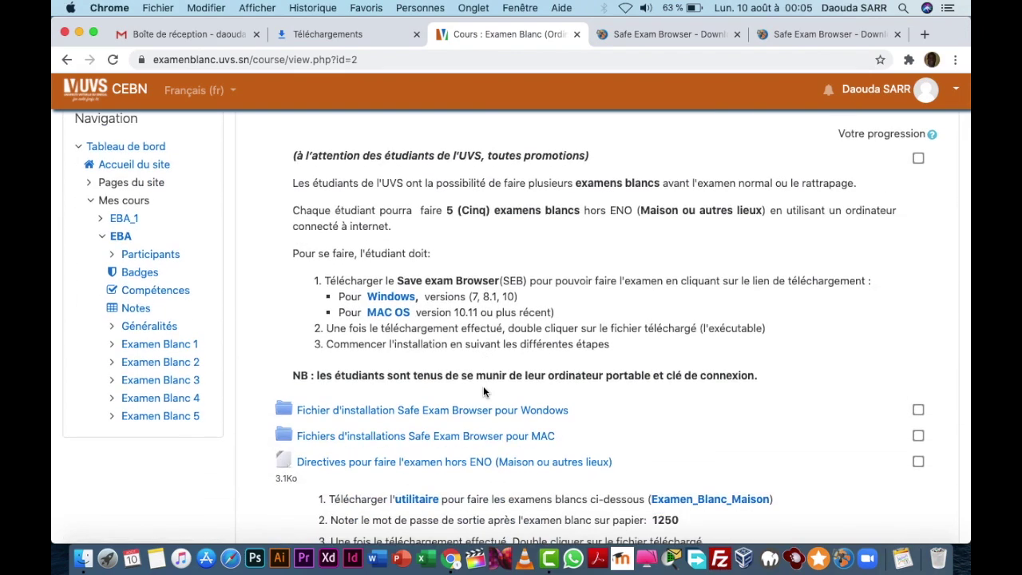
scroll(483, 390, "down", 5)
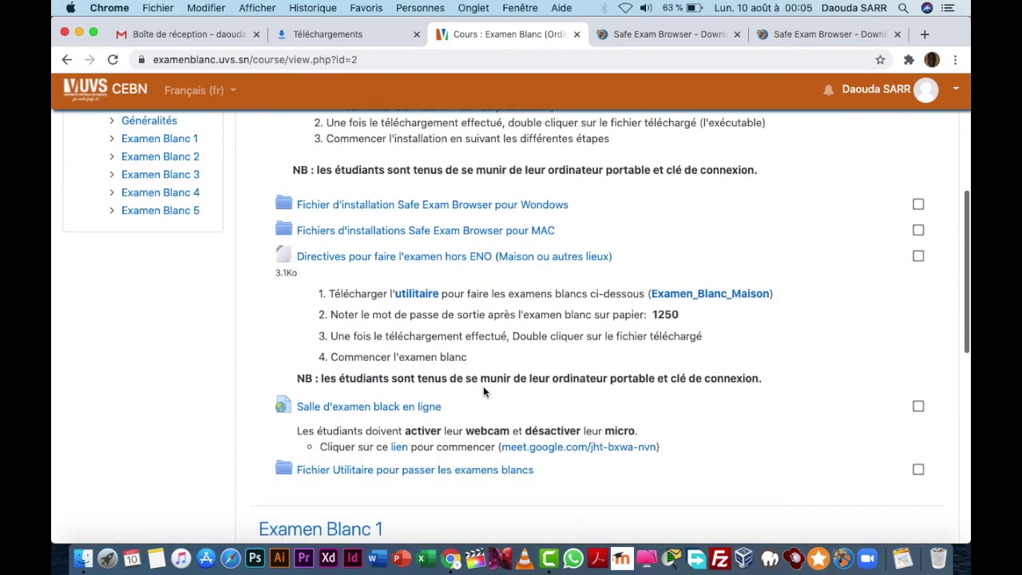
scroll(483, 386, "down", 3)
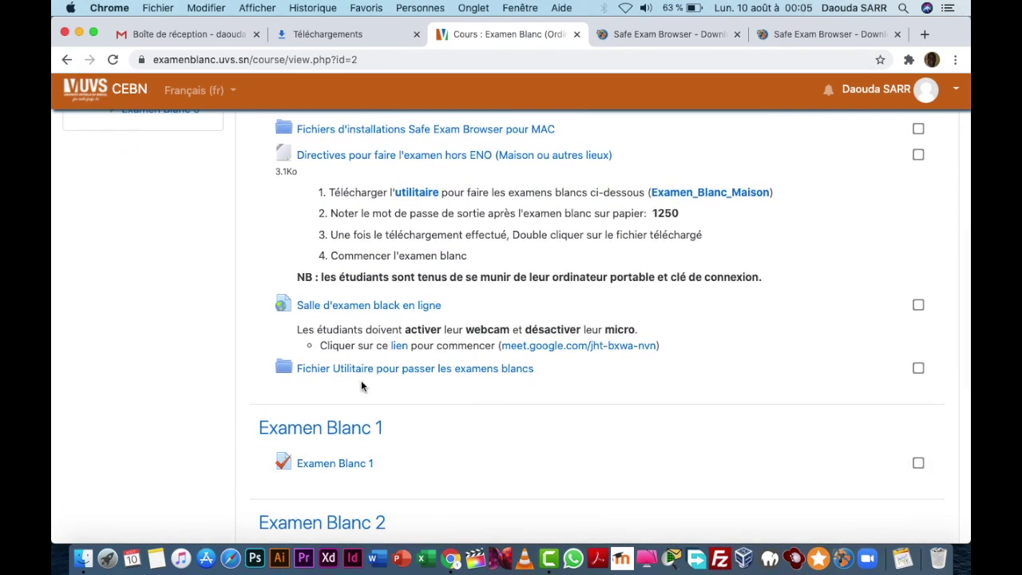
left_click(471, 370)
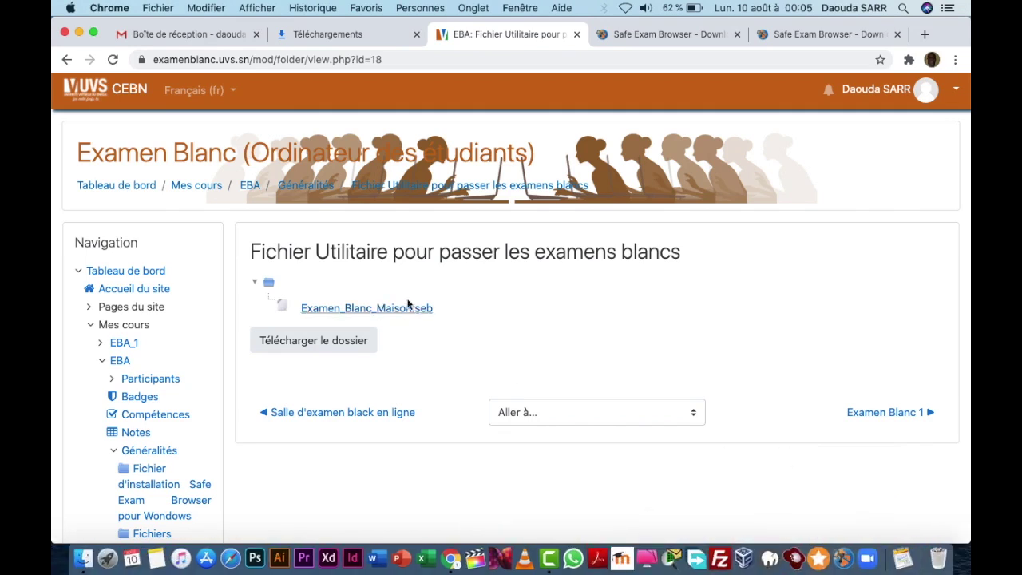
Step: Download Examen_Blanc_Maison.seb and open it so Safe Exam Browser 2.1.5pre2 reconfigures
left_click(377, 316)
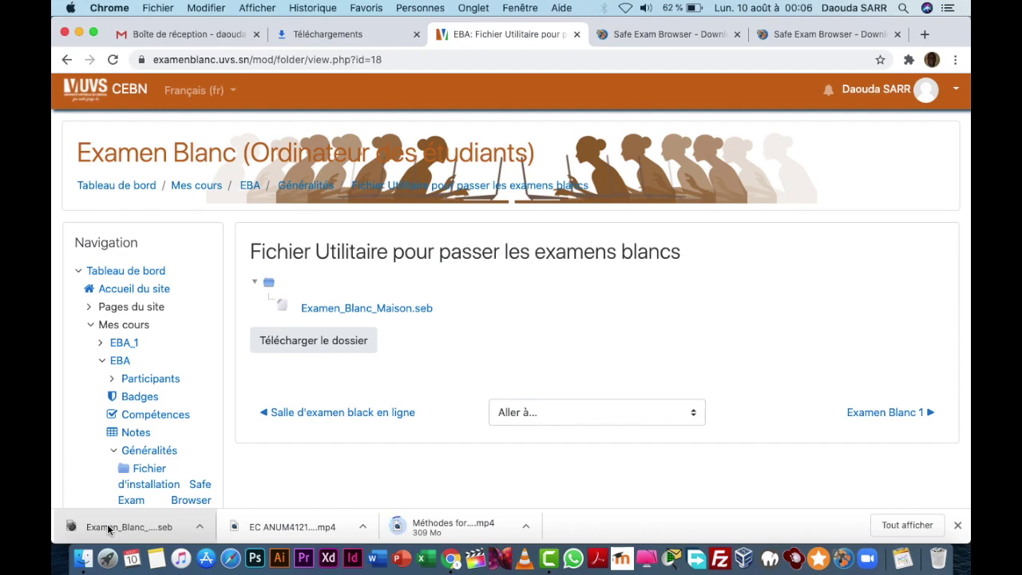
left_click(157, 523)
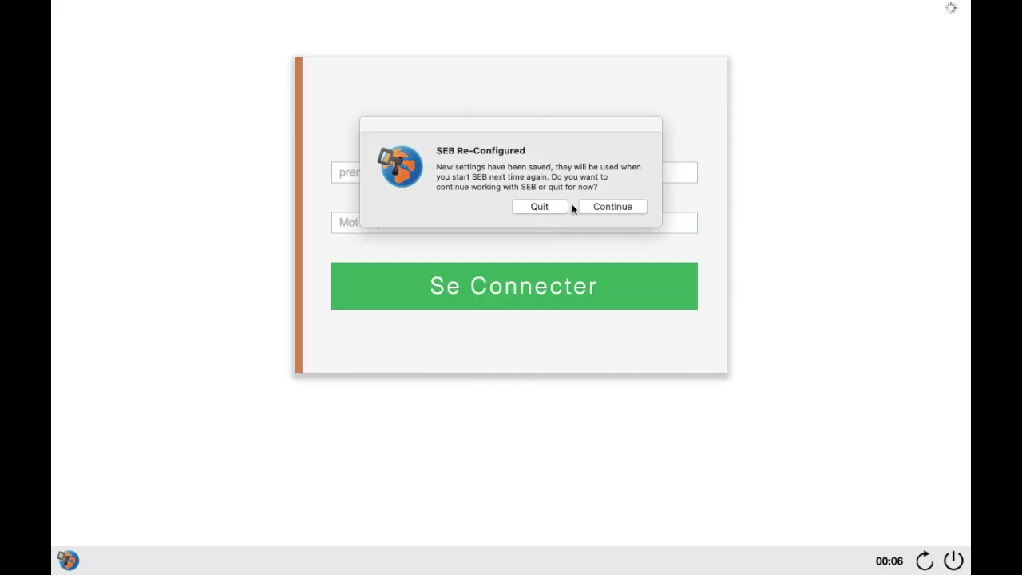
Step: Continue past the SEB Re-Configured notice to load the UVS sign-in page
left_click(603, 209)
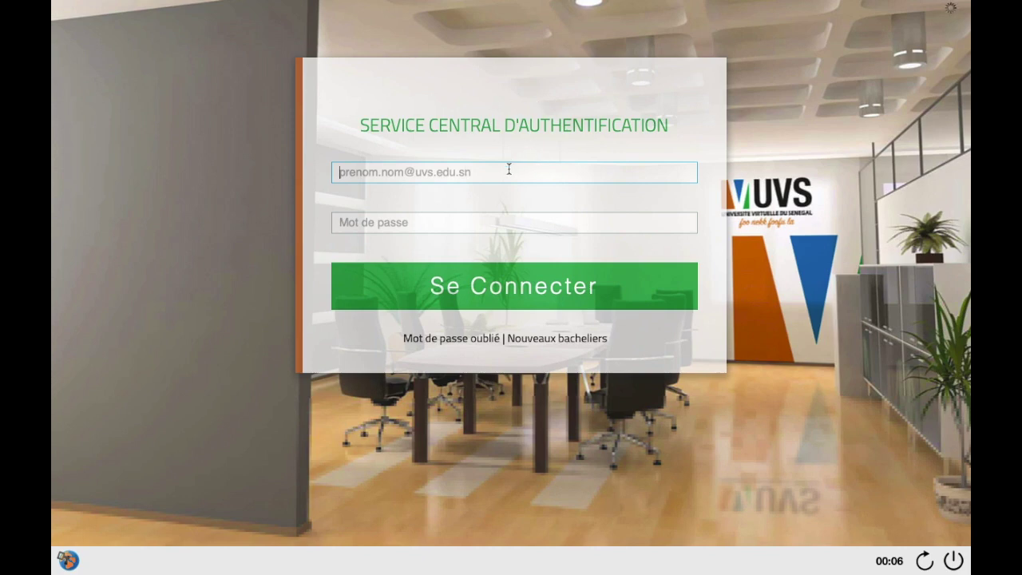
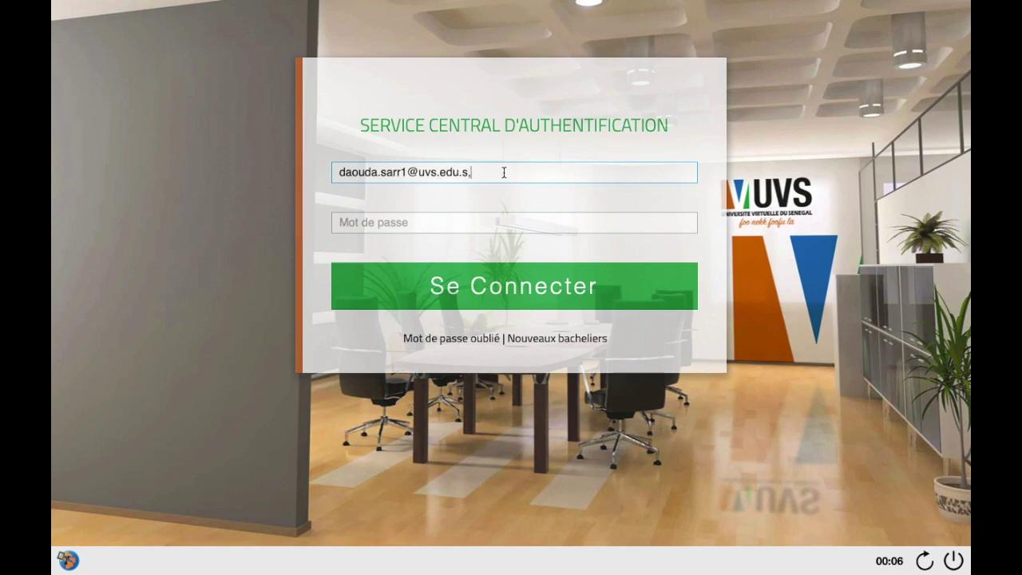
Step: Sign in inside Safe Exam Browser with the student's UVS e-mail and password
left_click(500, 222)
type("******")
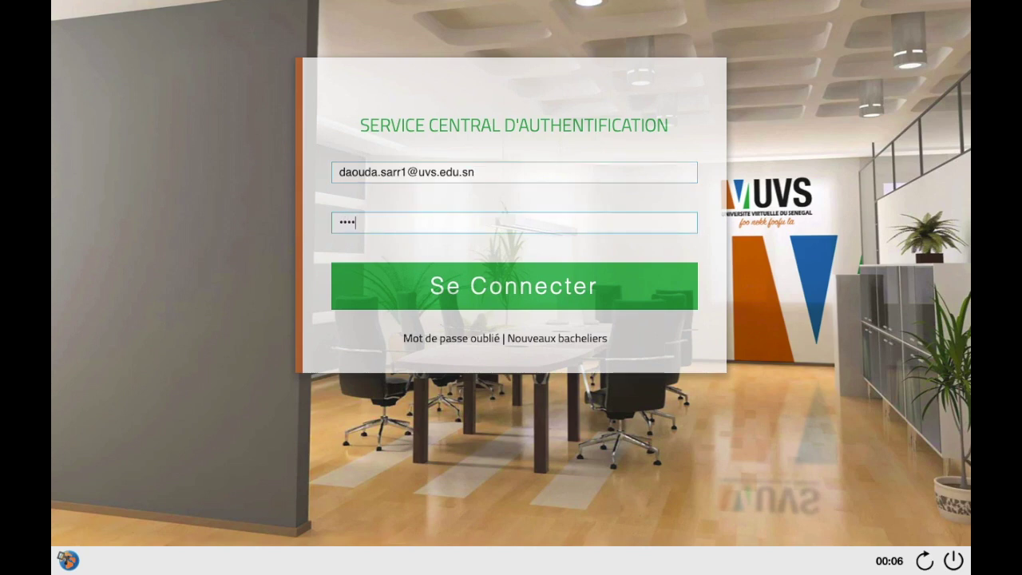
type("****")
left_click(492, 291)
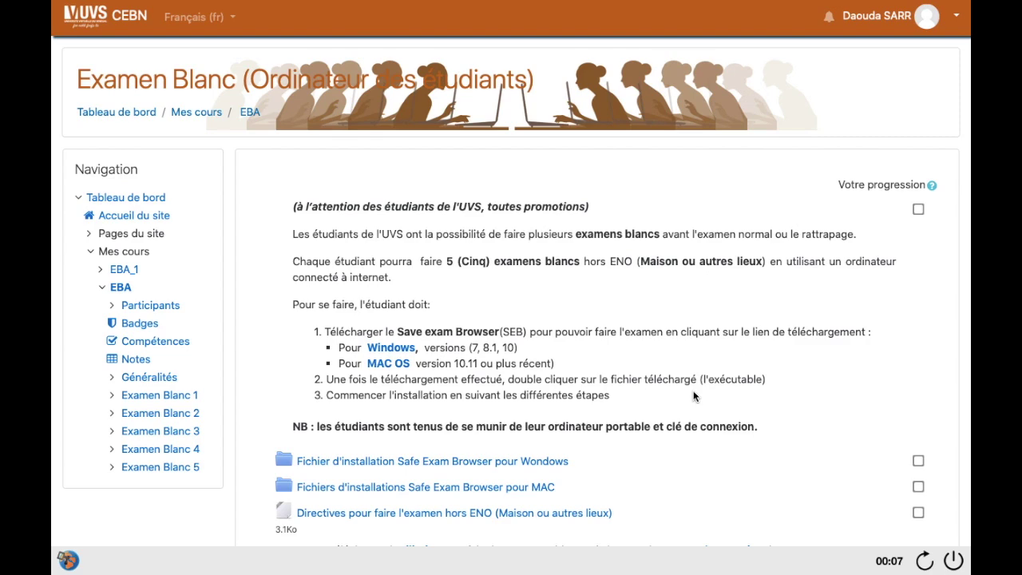
Step: Open the Examen Blanc 1 quiz and review its single finished attempt
scroll(693, 397, "down", 5)
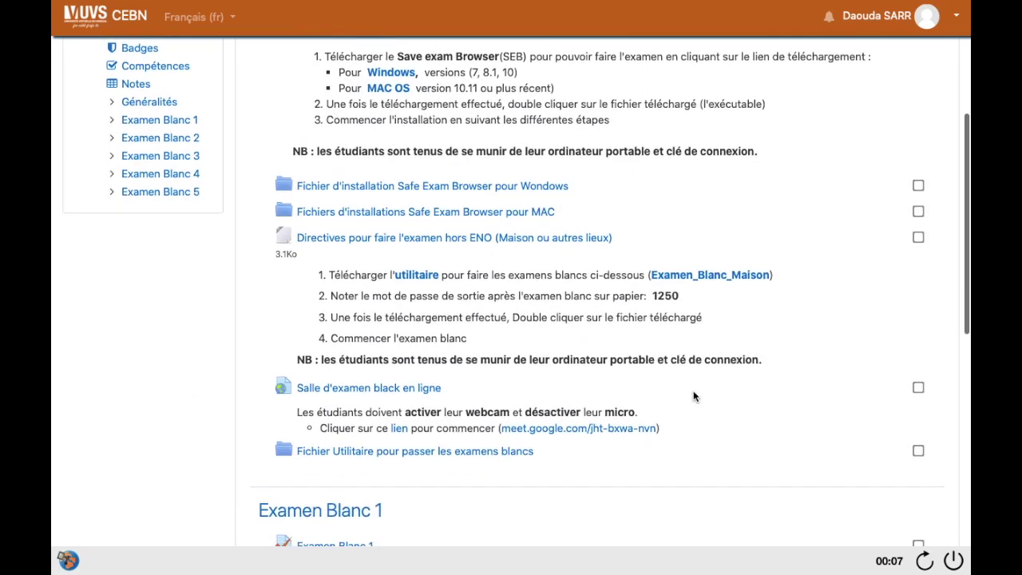
scroll(693, 396, "down", 2)
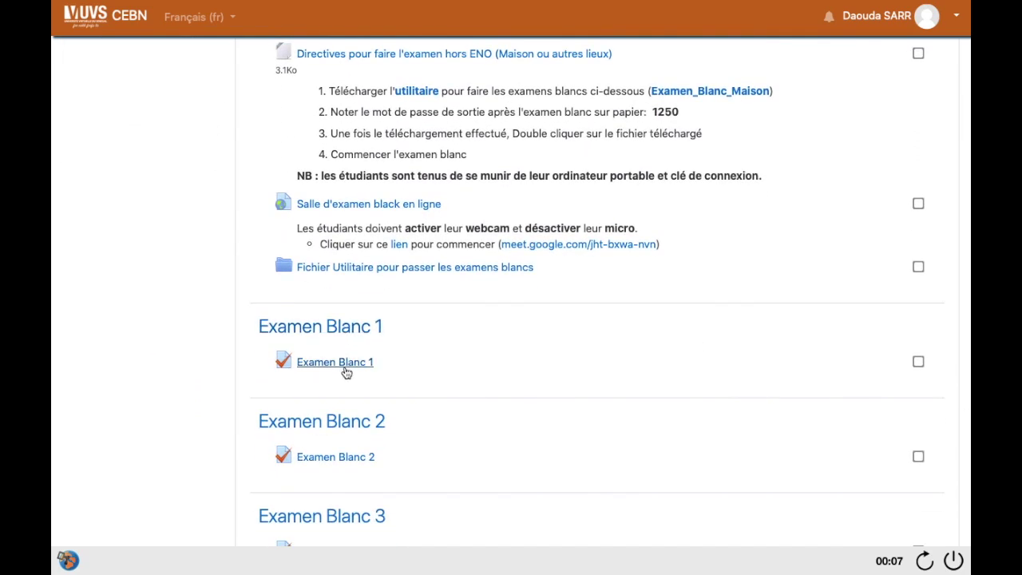
left_click(347, 373)
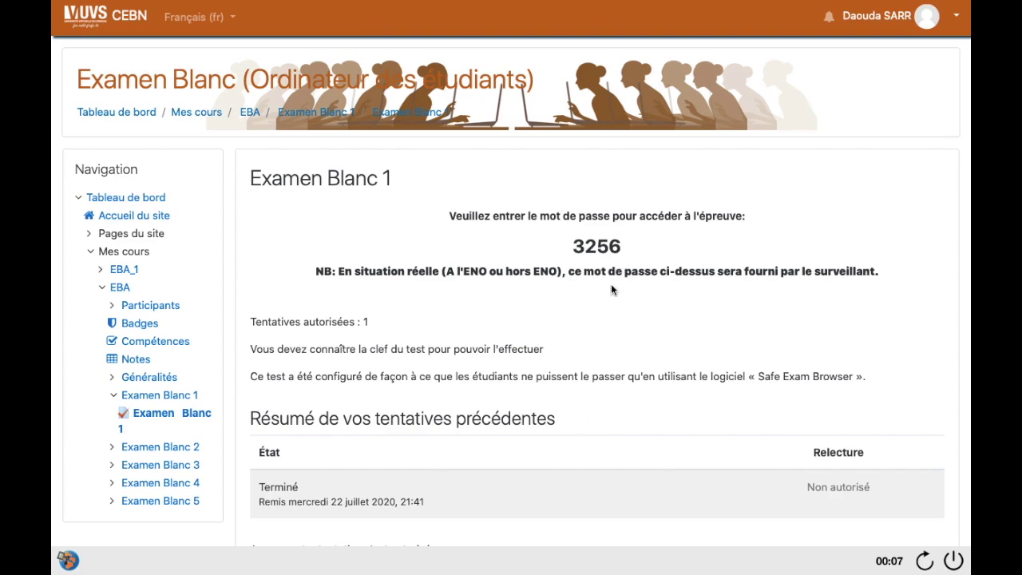
scroll(578, 411, "down", 1)
scroll(579, 440, "down", 5)
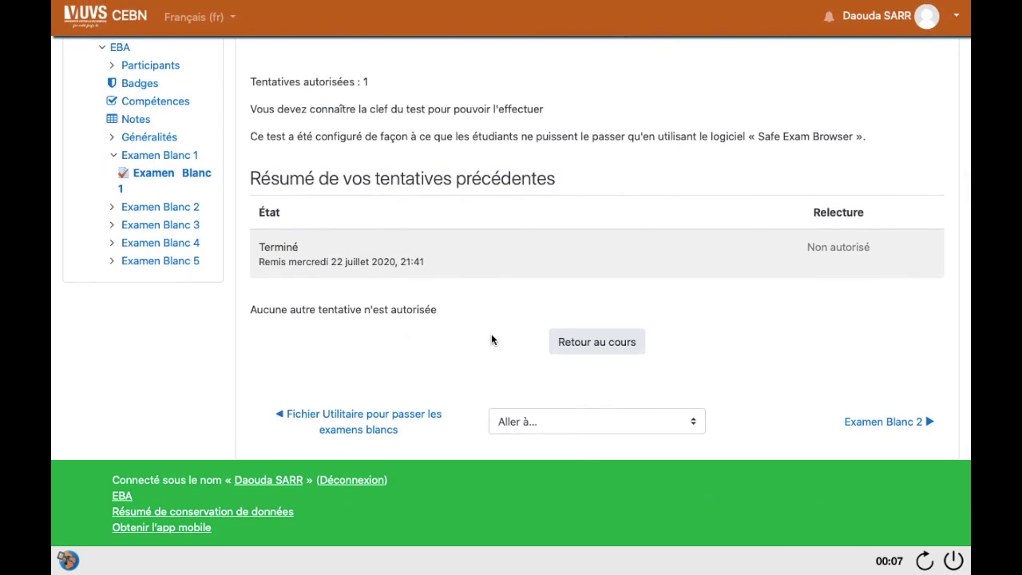
scroll(248, 219, "up", 6)
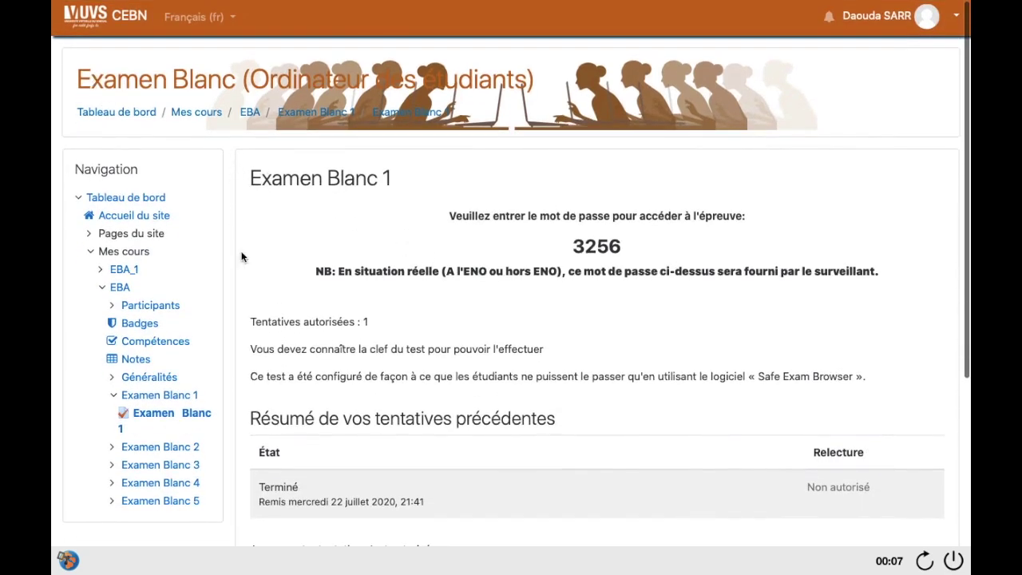
Step: Open the Examen Blanc 4 quiz from the Examen Blanc 4 course section
left_click(183, 486)
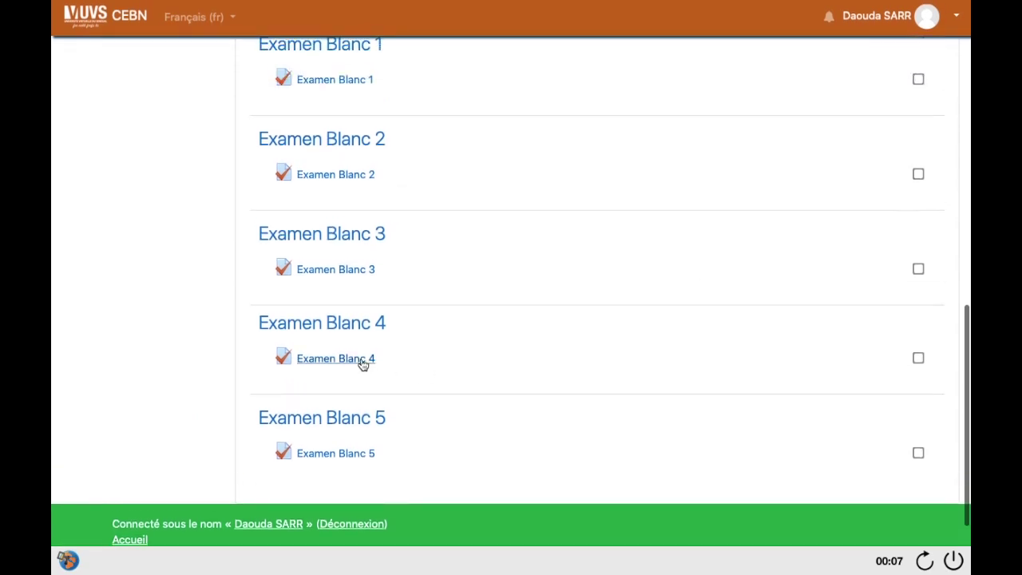
left_click(301, 361)
scroll(594, 391, "down", 1)
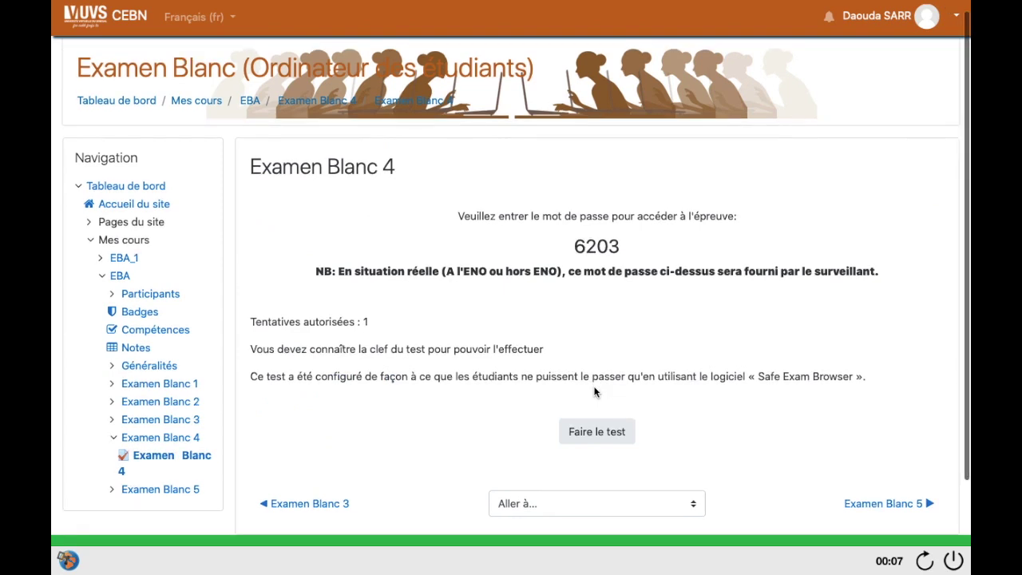
Step: Bring up the Faire le test start-attempt password prompt, after closing and reopening it twice
left_click(593, 434)
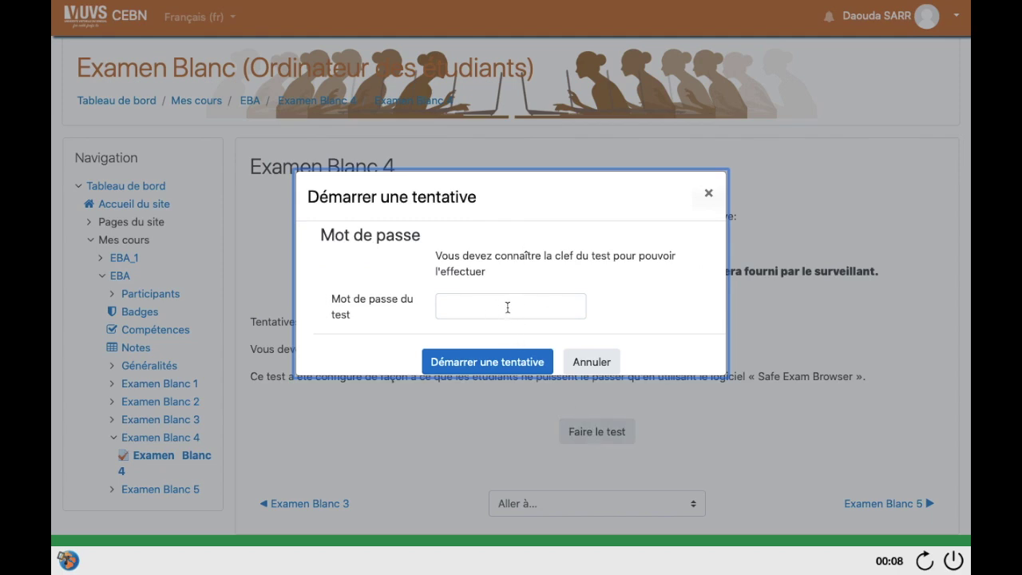
left_click(717, 193)
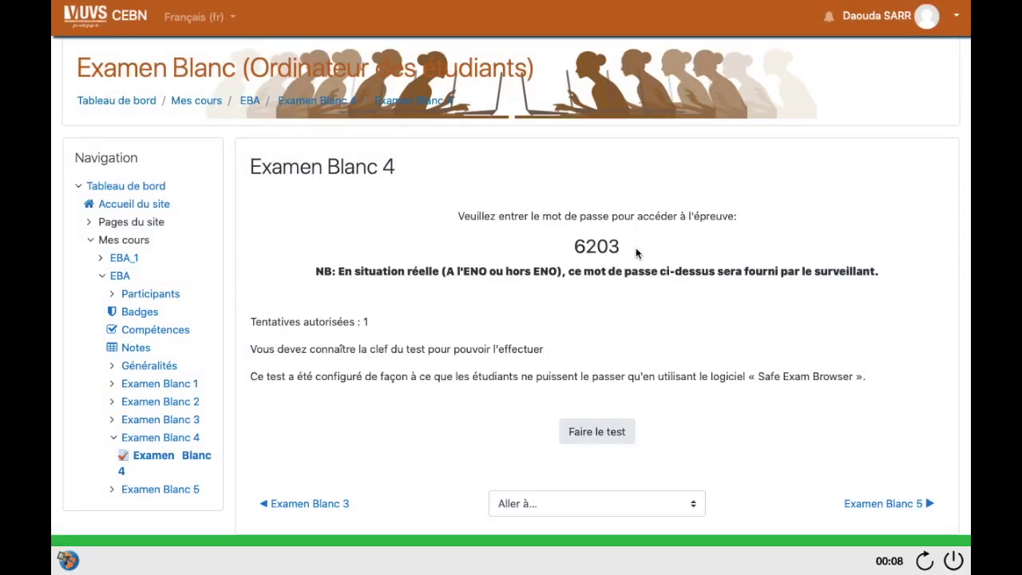
left_click(592, 441)
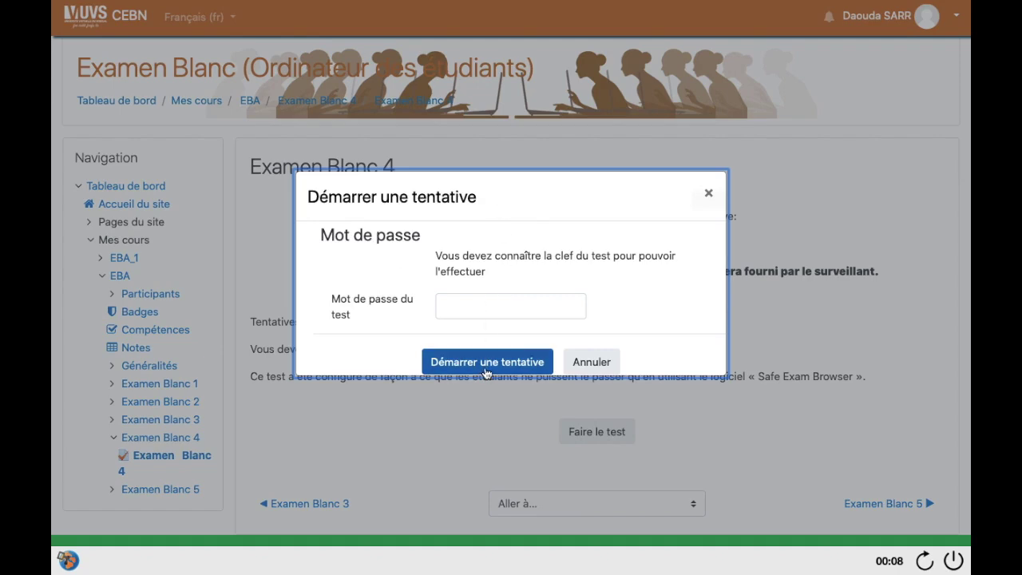
left_click(707, 195)
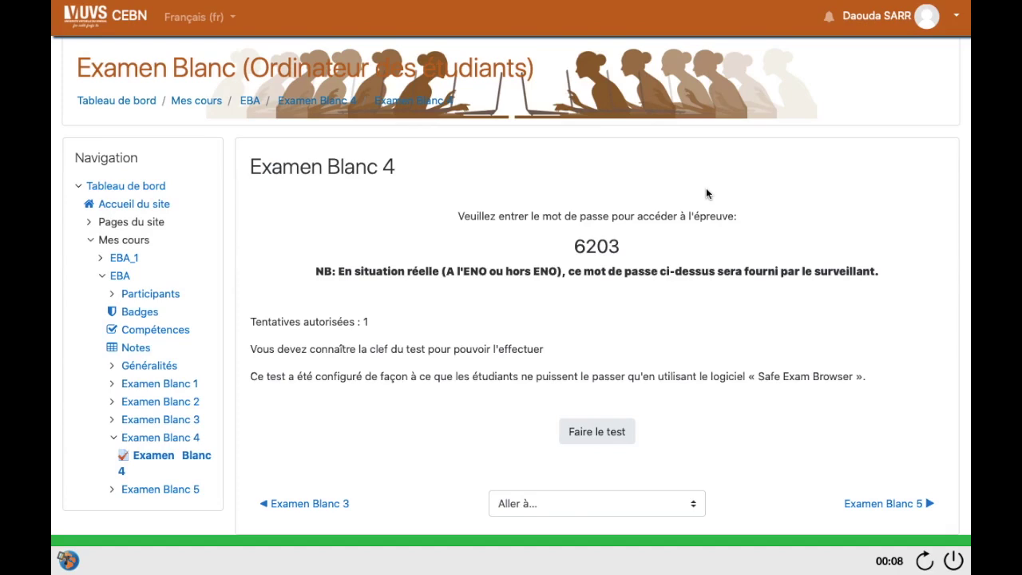
left_click(590, 432)
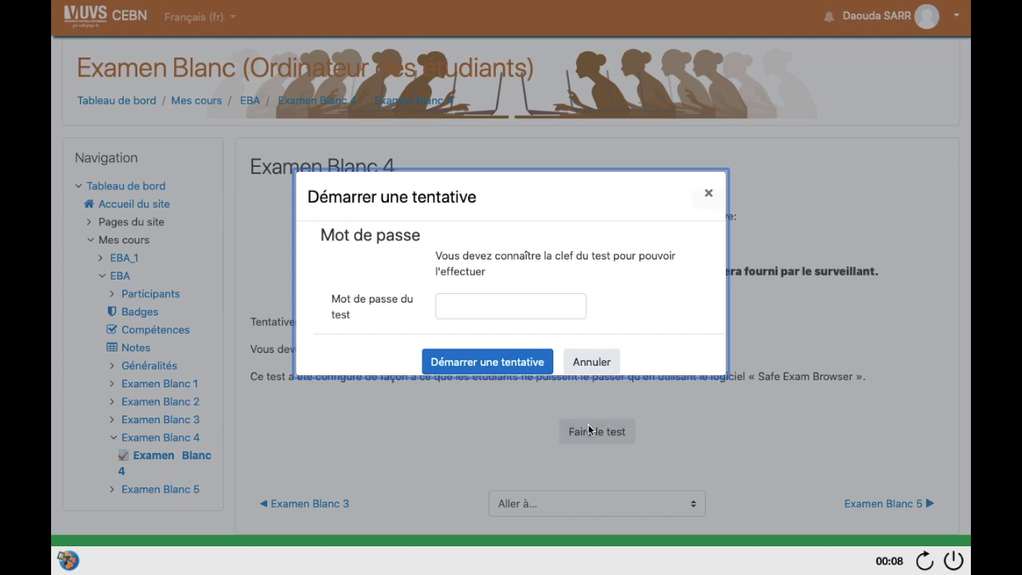
Step: Start the attempt with the test password, then go via Page suivante to Terminer le test
left_click(514, 302)
type("••")
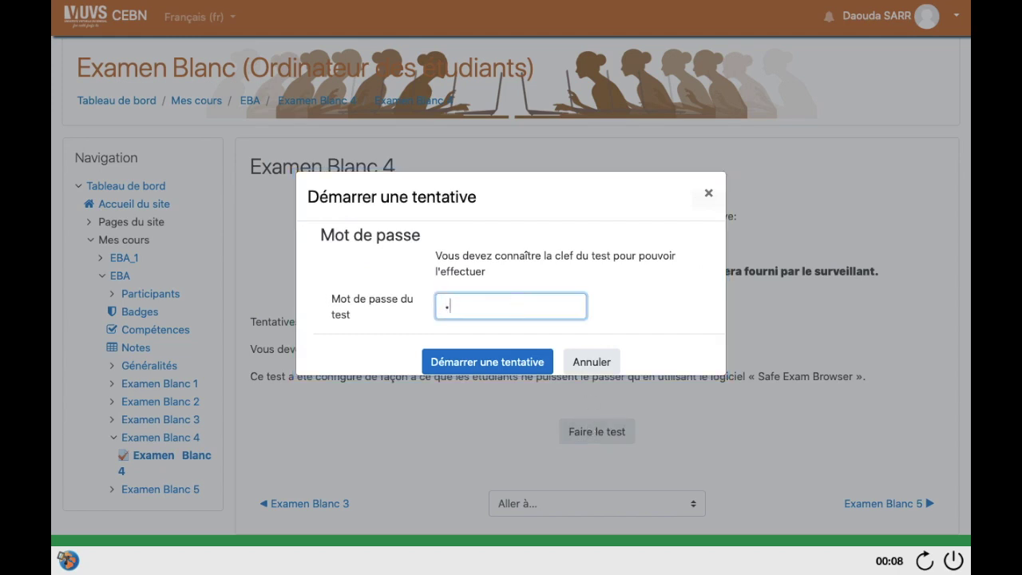
type("••")
left_click(465, 366)
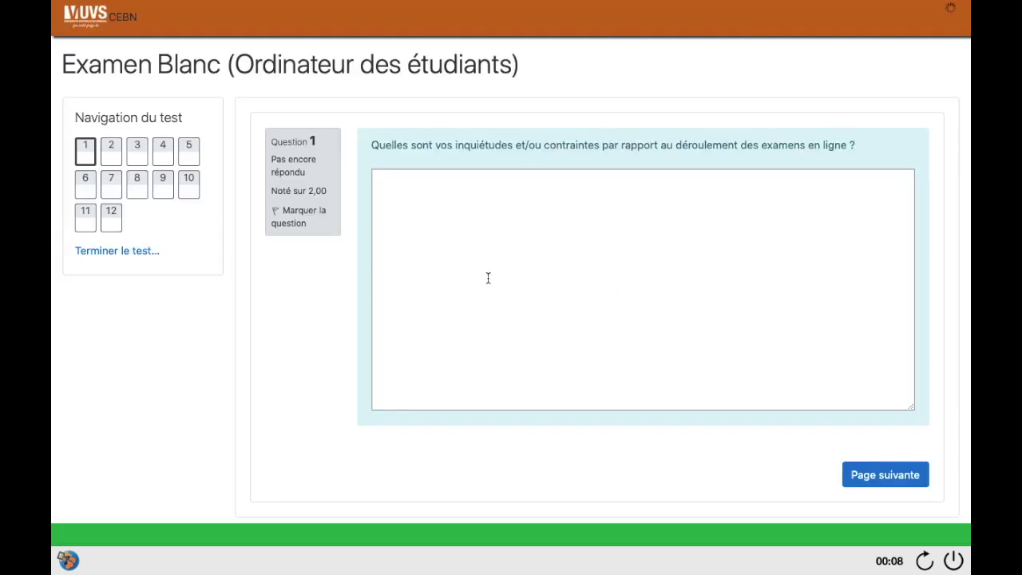
left_click(867, 476)
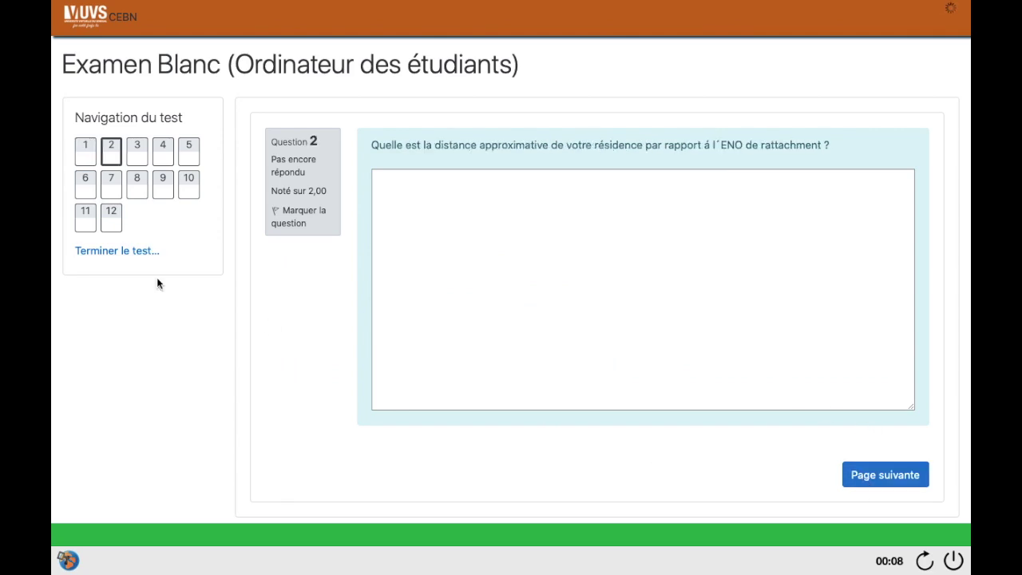
left_click(115, 254)
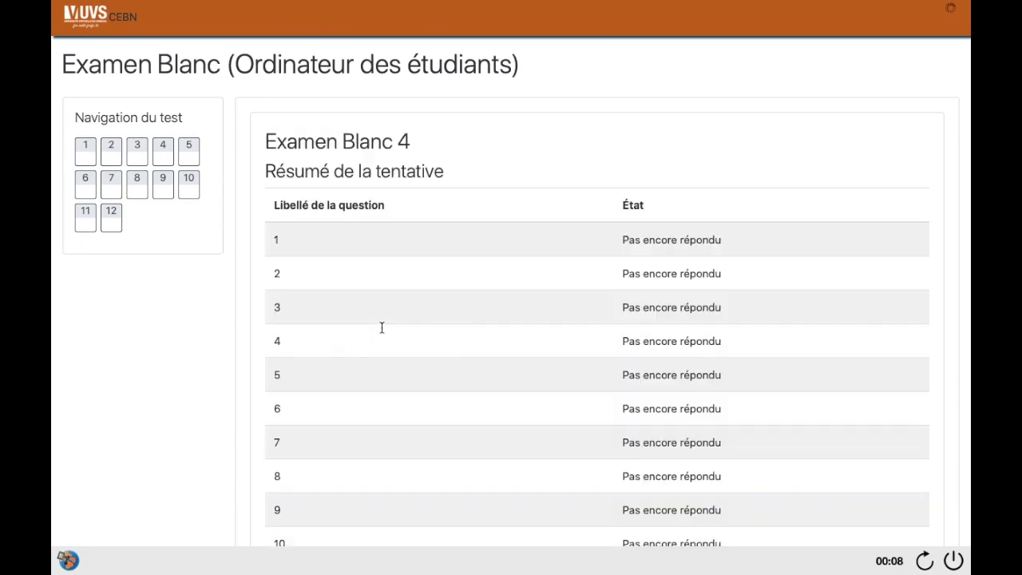
Step: Submit the attempt with Tout envoyer et terminer, confirm it, and check it shows Terminé
scroll(559, 409, "down", 3)
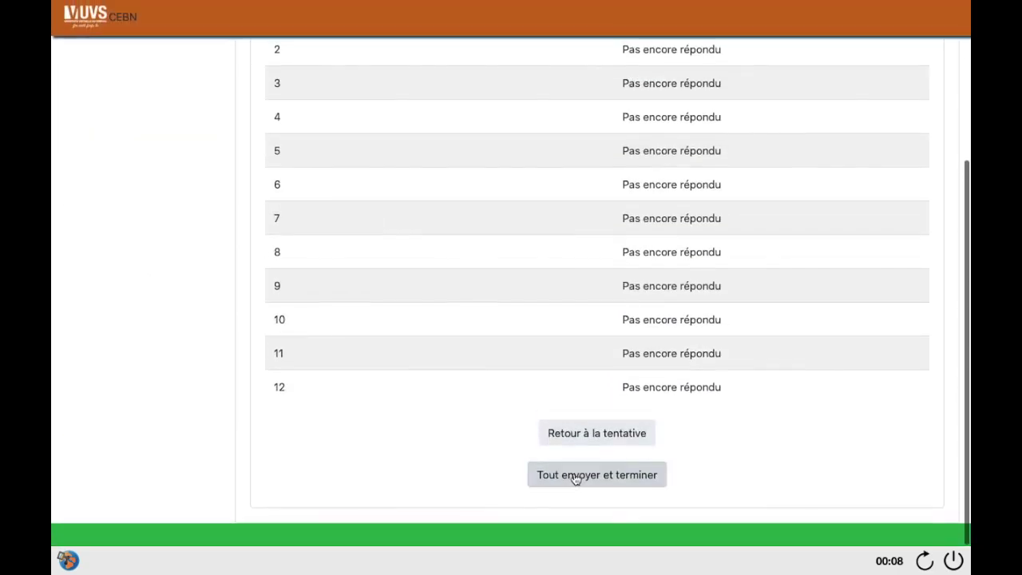
left_click(575, 476)
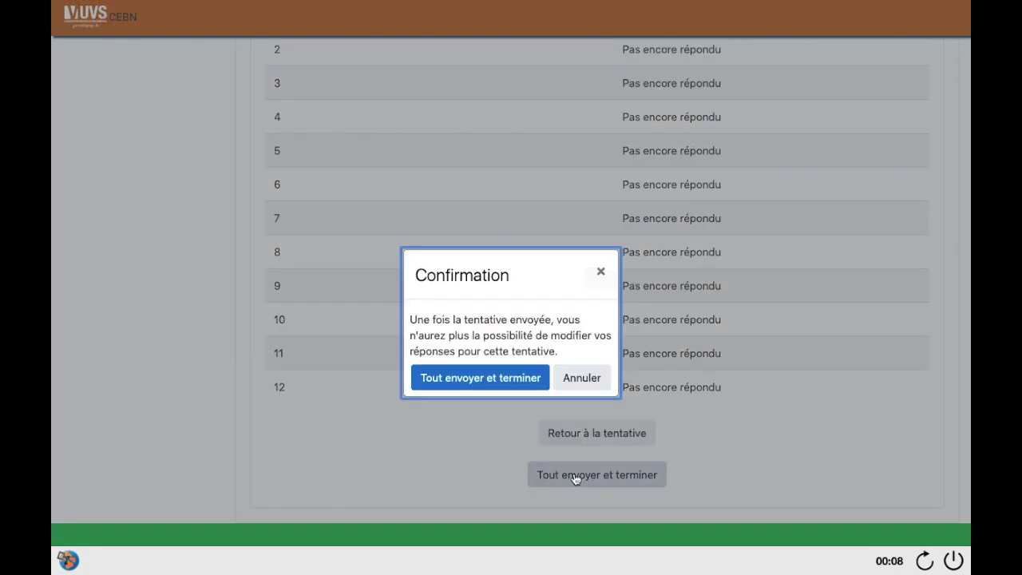
left_click(479, 378)
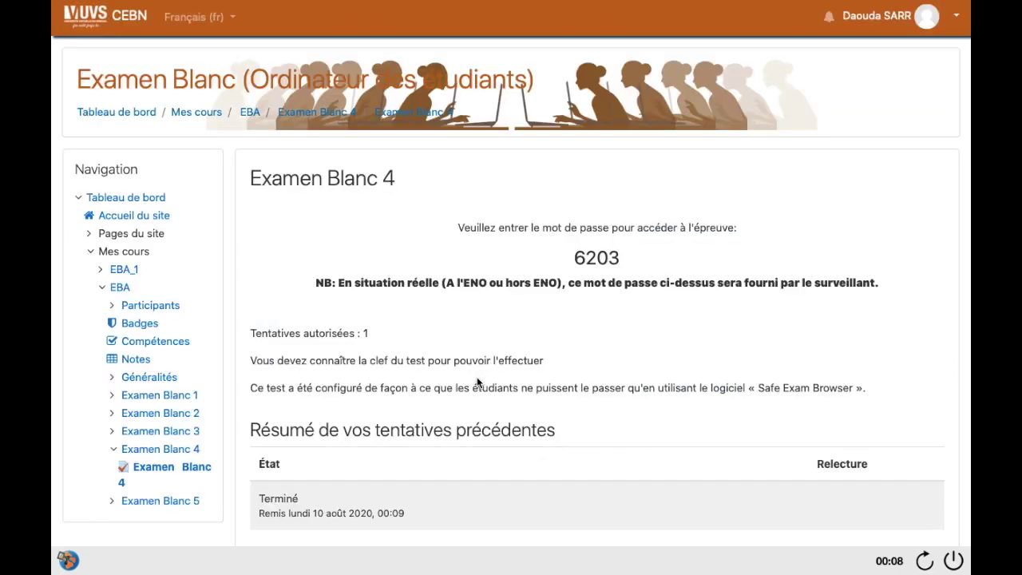
scroll(478, 382, "down", 3)
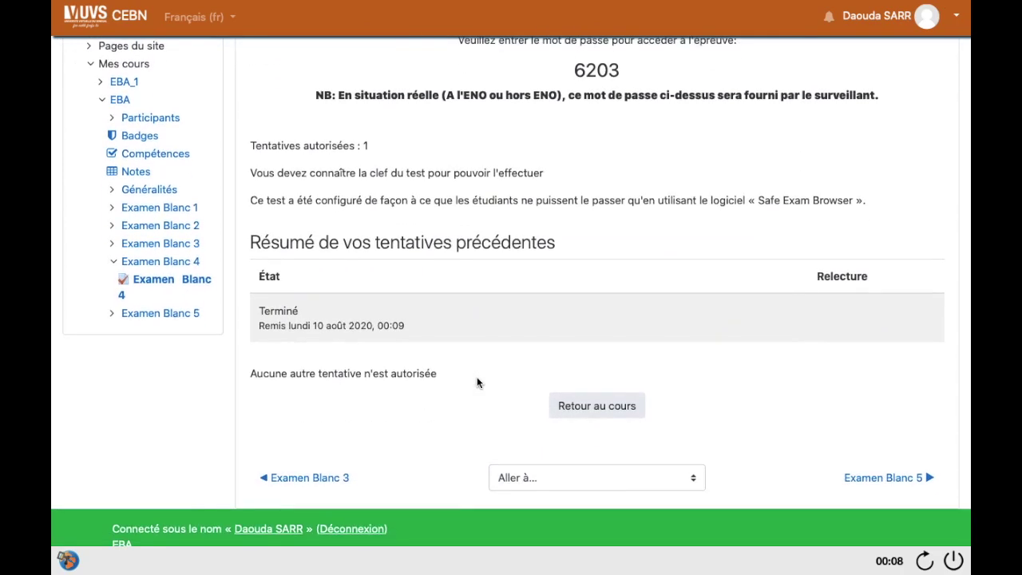
scroll(478, 383, "up", 3)
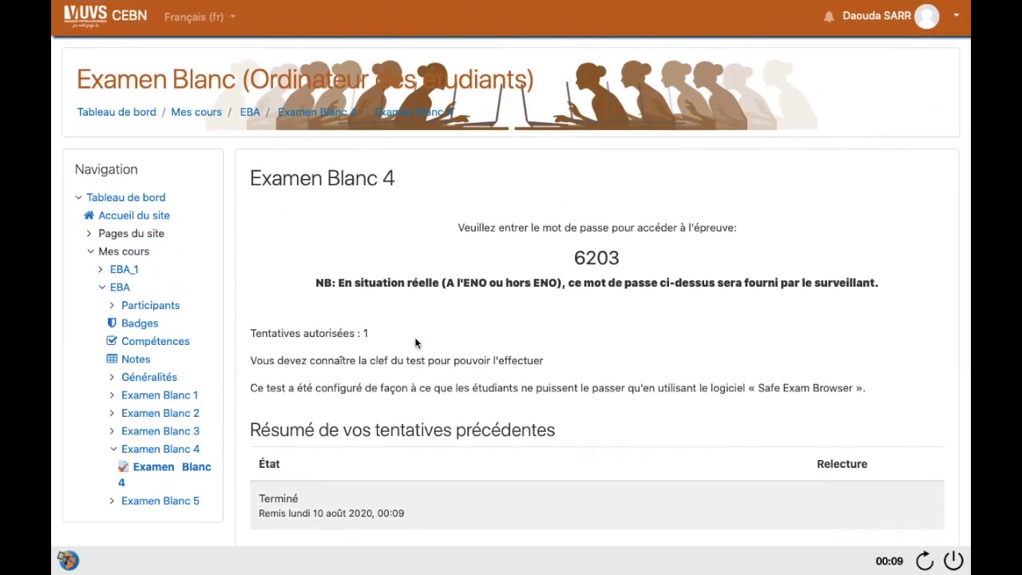
Step: Quit Safe Exam Browser from its power button, entering the quit password and confirming with OK
left_click(955, 563)
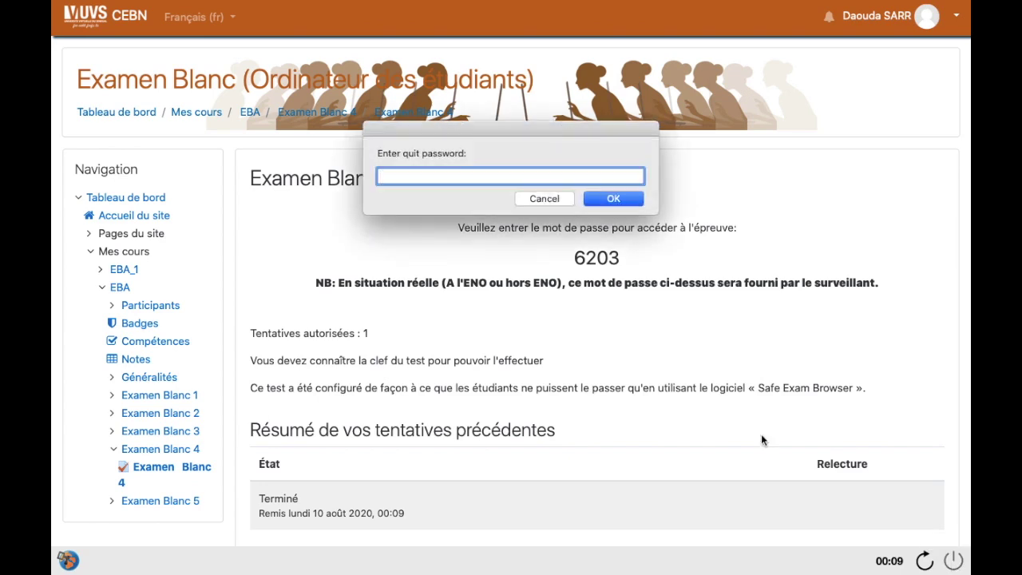
type("••••")
left_click(613, 199)
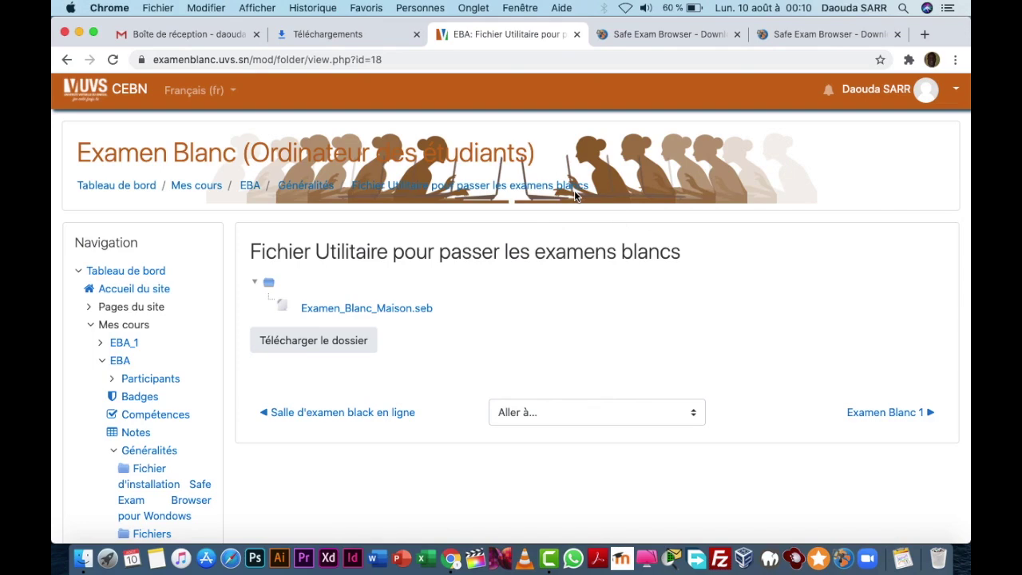
Step: From Accueil du site's Mes cours, open Examen Blanc (Ordinateur des étudiants) and scroll to its directives
left_click(145, 290)
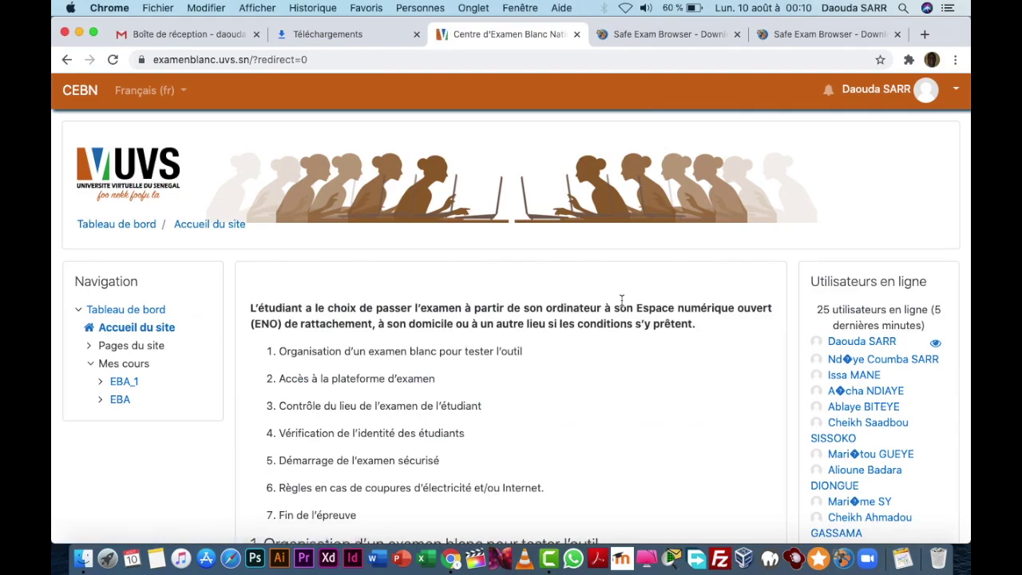
scroll(621, 300, "down", 10)
scroll(622, 300, "down", 20)
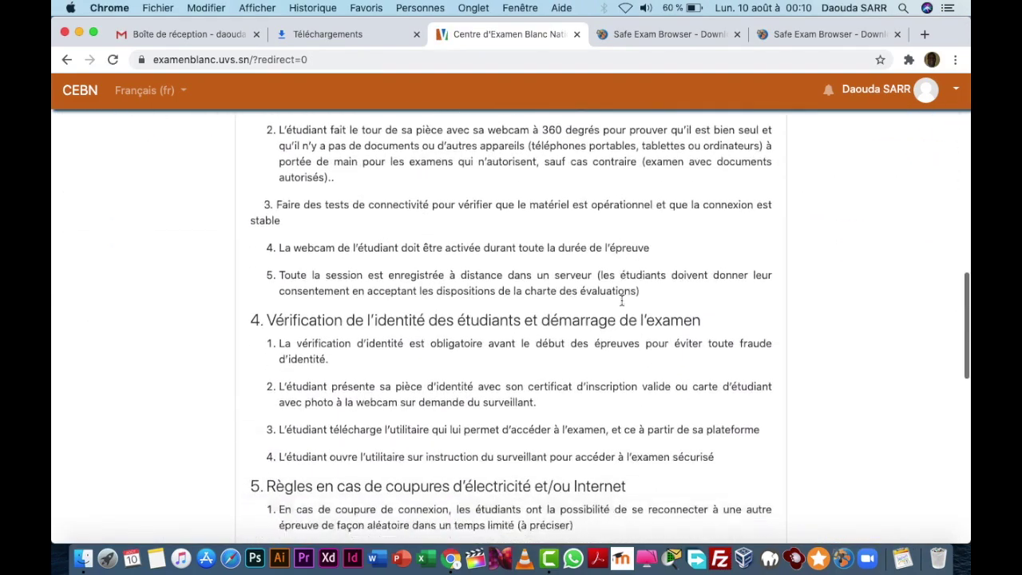
scroll(622, 303, "down", 6)
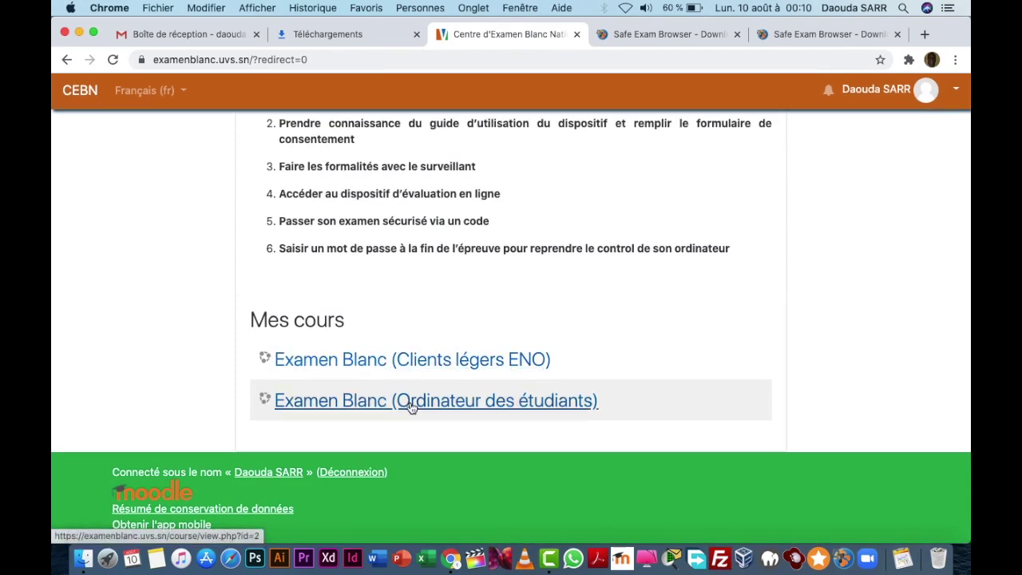
left_click(411, 402)
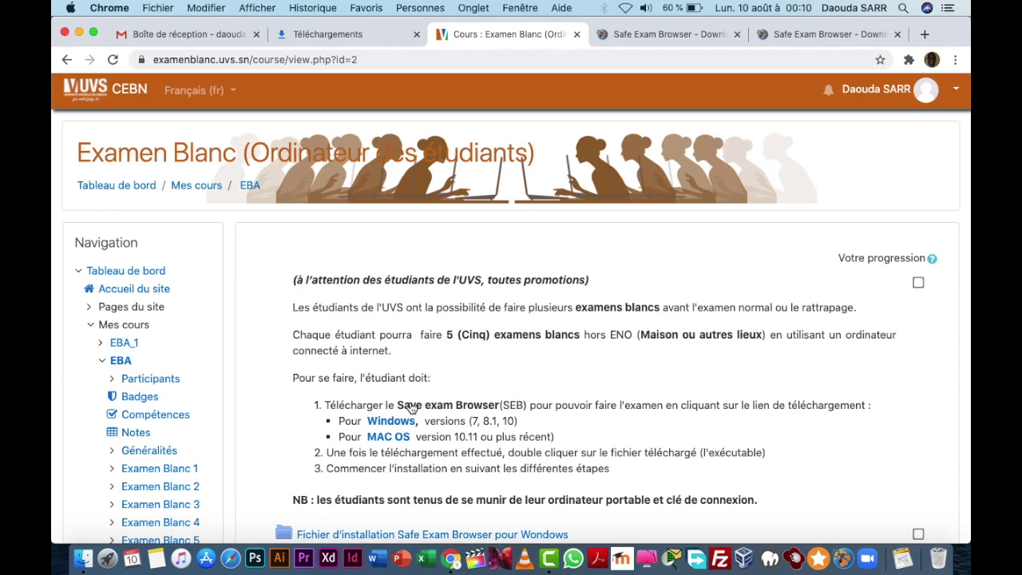
scroll(411, 408, "down", 3)
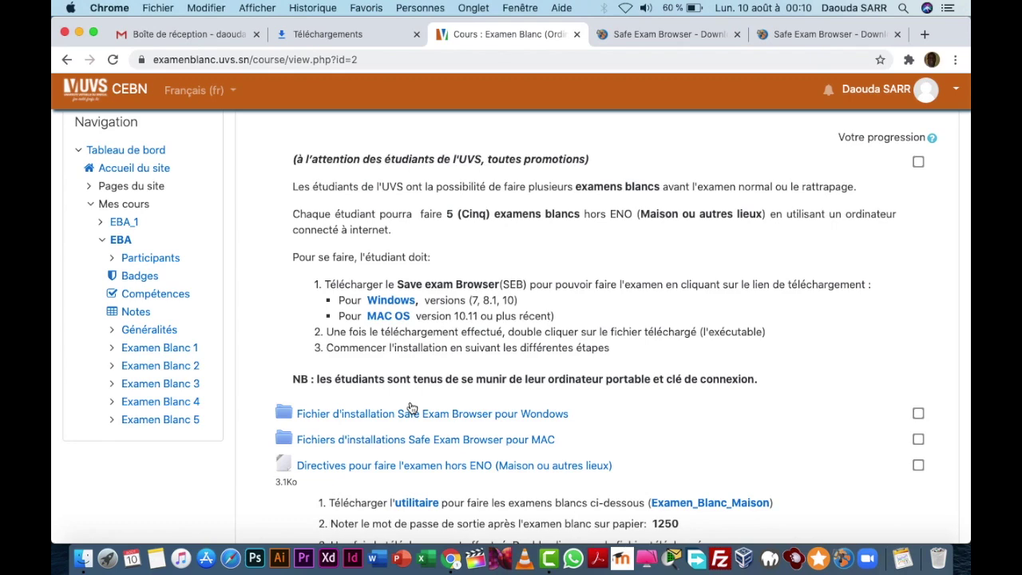
scroll(412, 408, "down", 2)
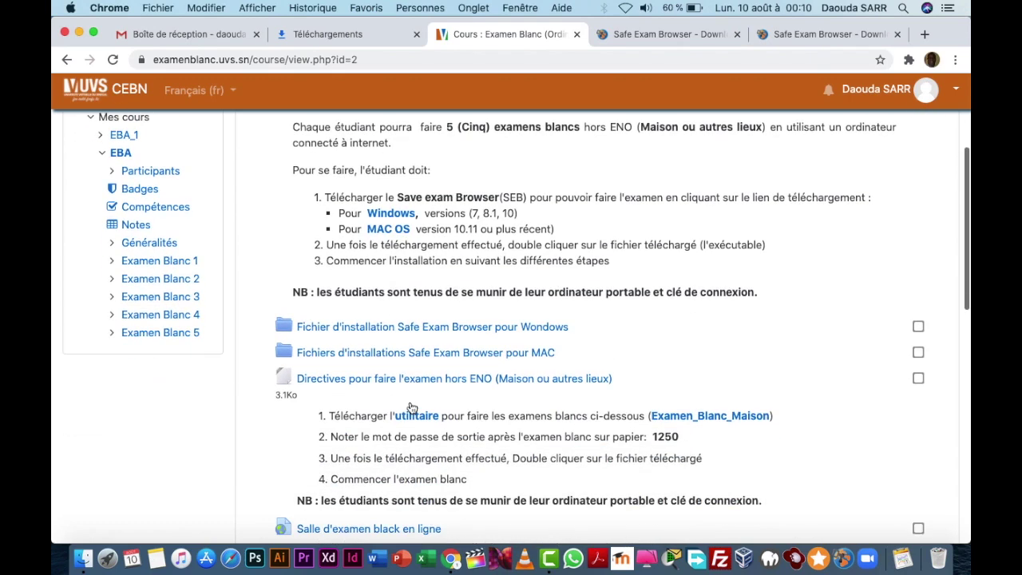
scroll(411, 408, "down", 3)
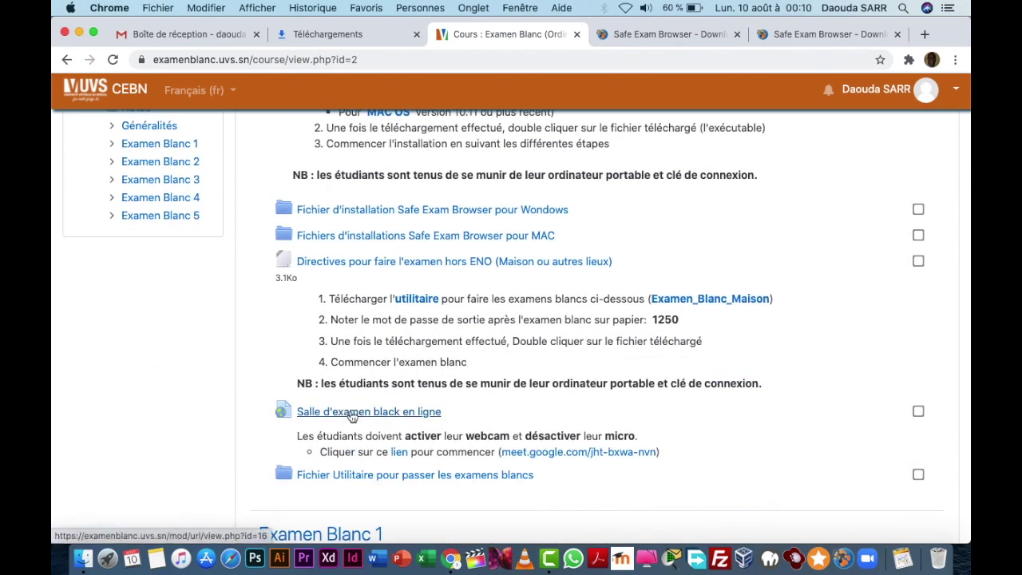